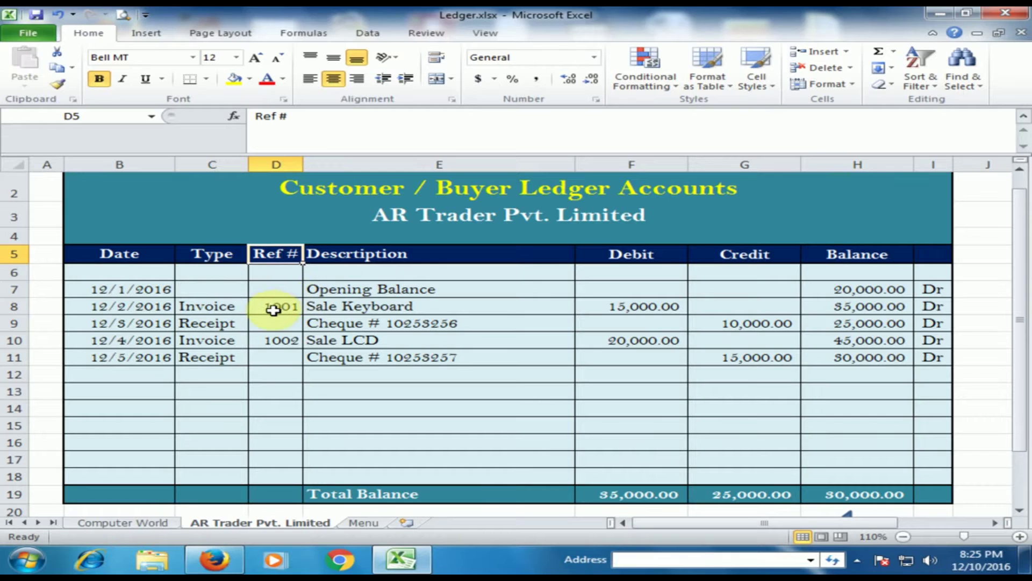
# Examine the ledger's Description, Debit and Credit columns, checking the opening balance, keyboard sale and first cheque receipt entries.
pyautogui.click(361, 255)
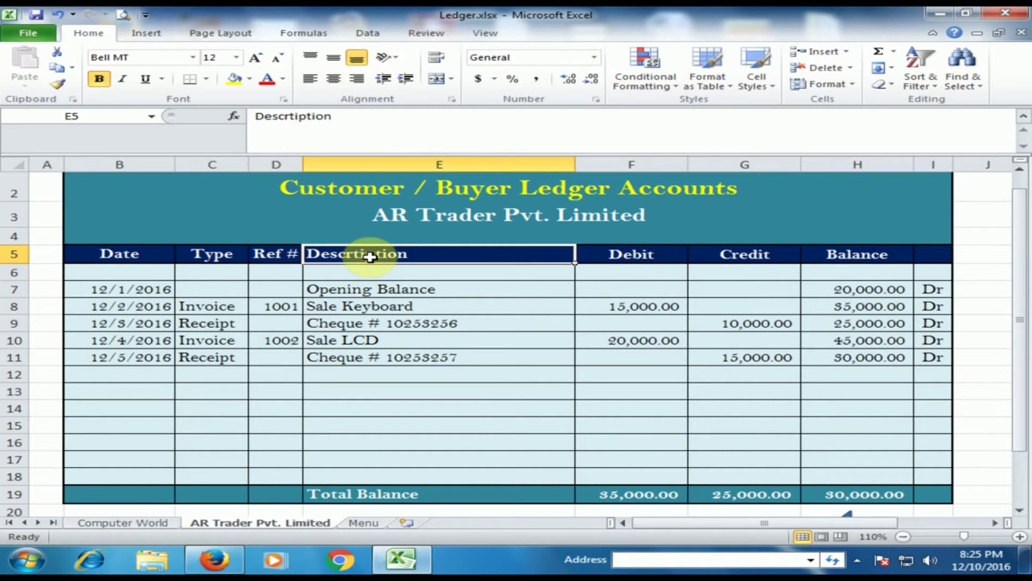
pyautogui.click(381, 289)
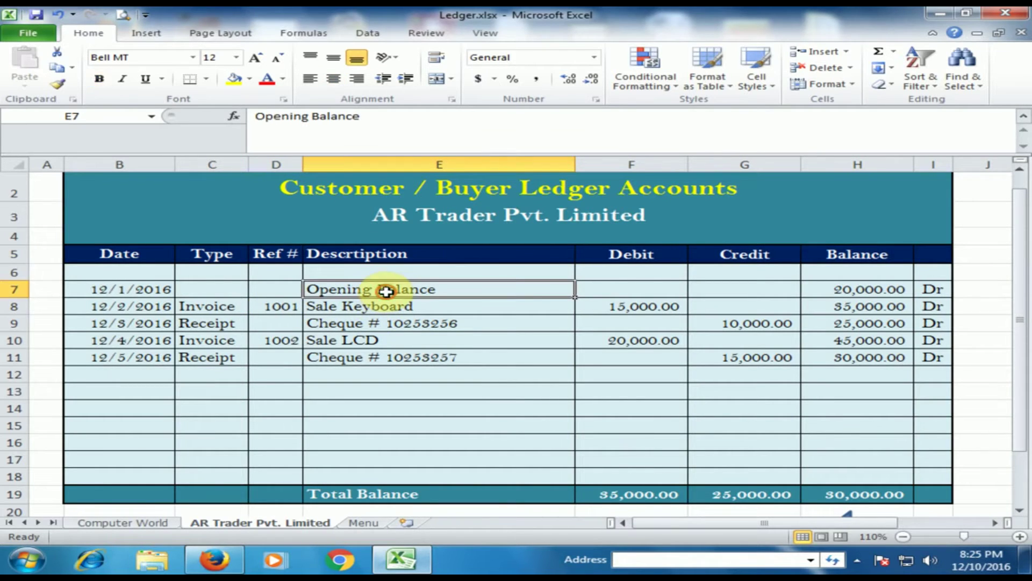
pyautogui.click(392, 307)
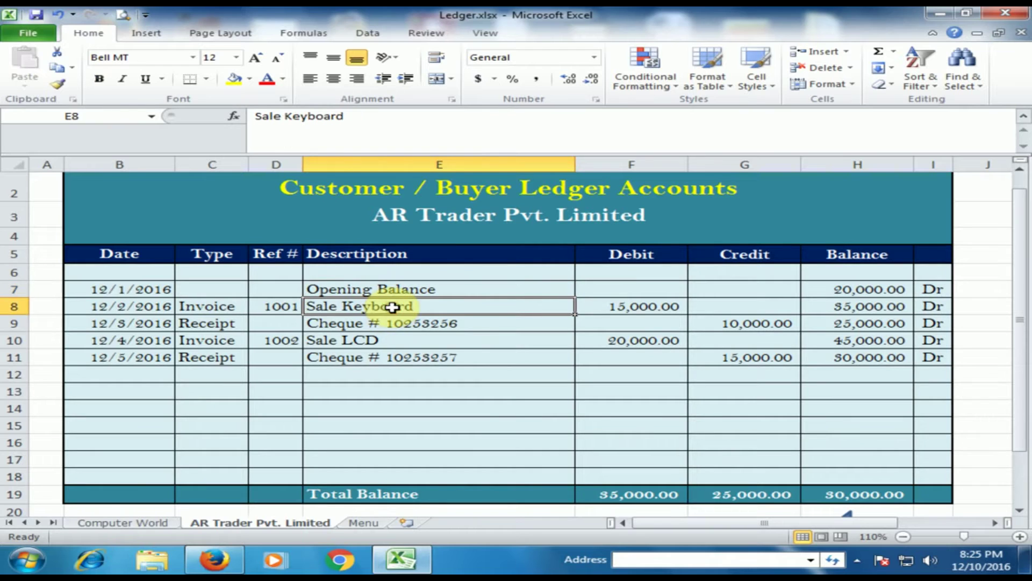
pyautogui.click(330, 324)
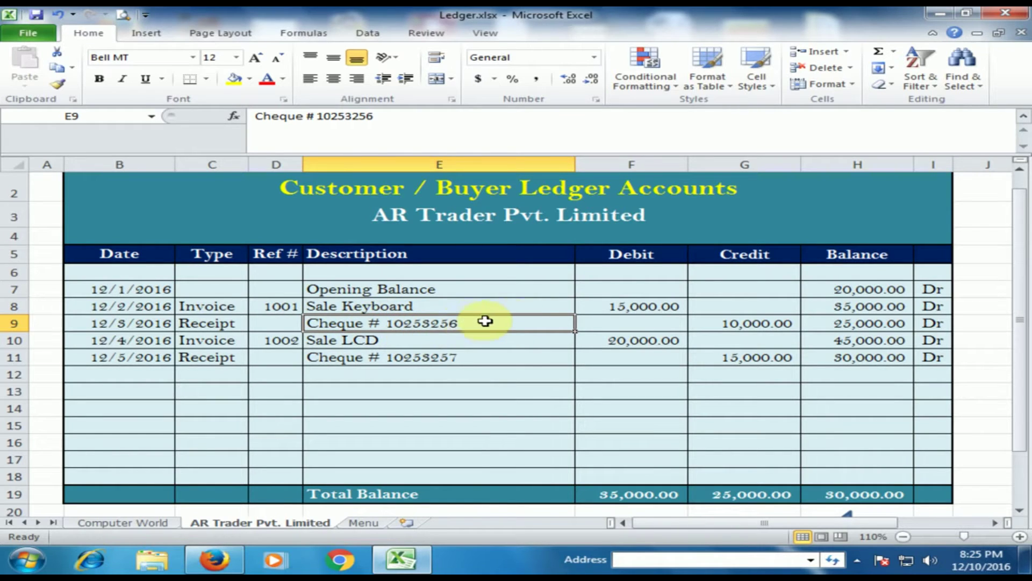
pyautogui.click(651, 258)
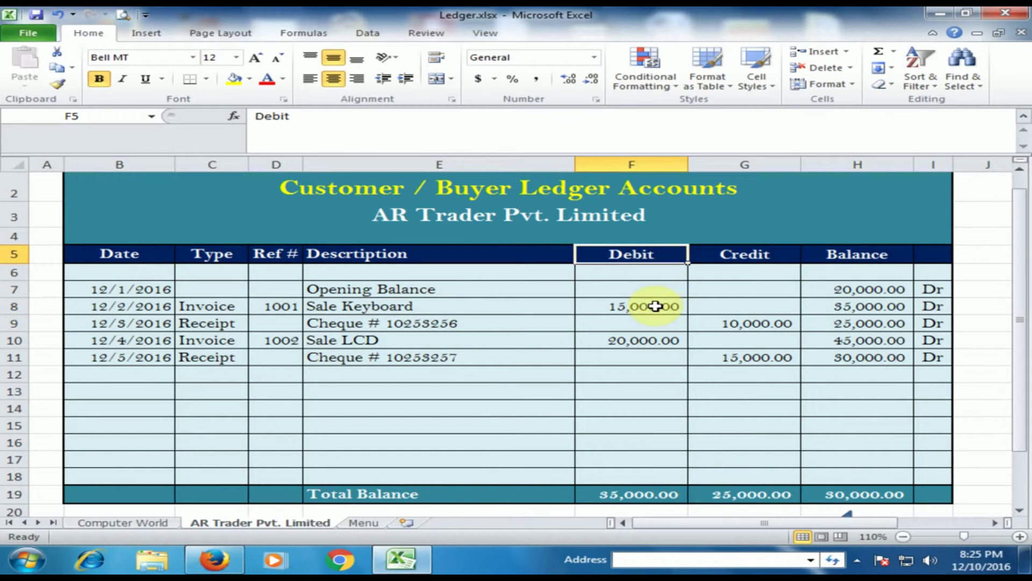
pyautogui.click(612, 307)
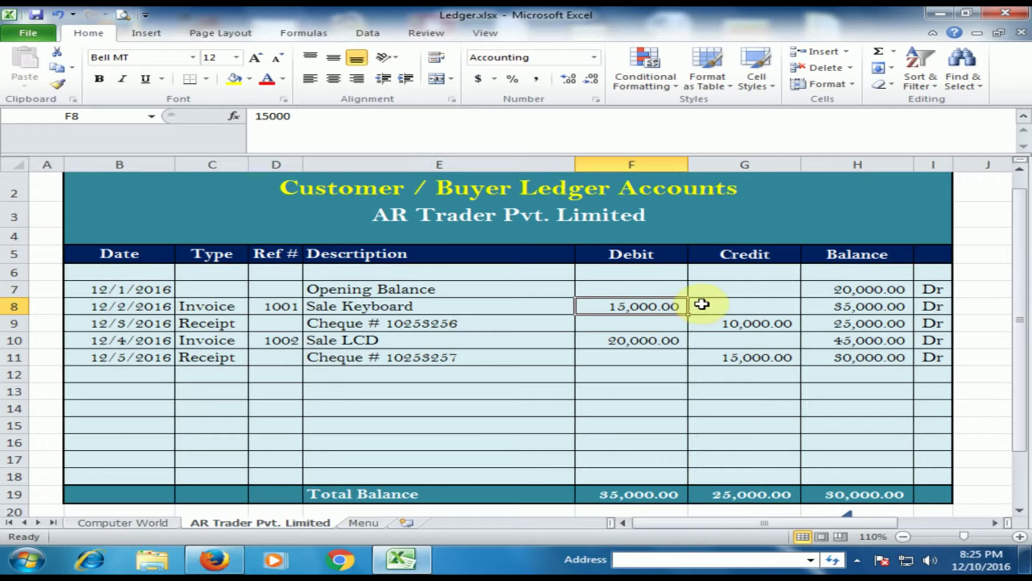
pyautogui.click(425, 323)
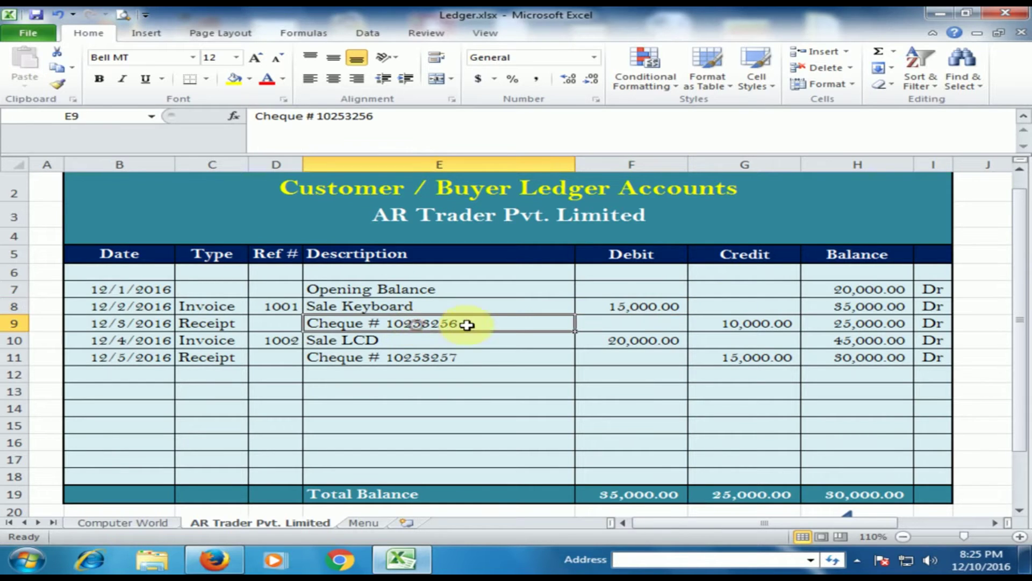
pyautogui.click(759, 323)
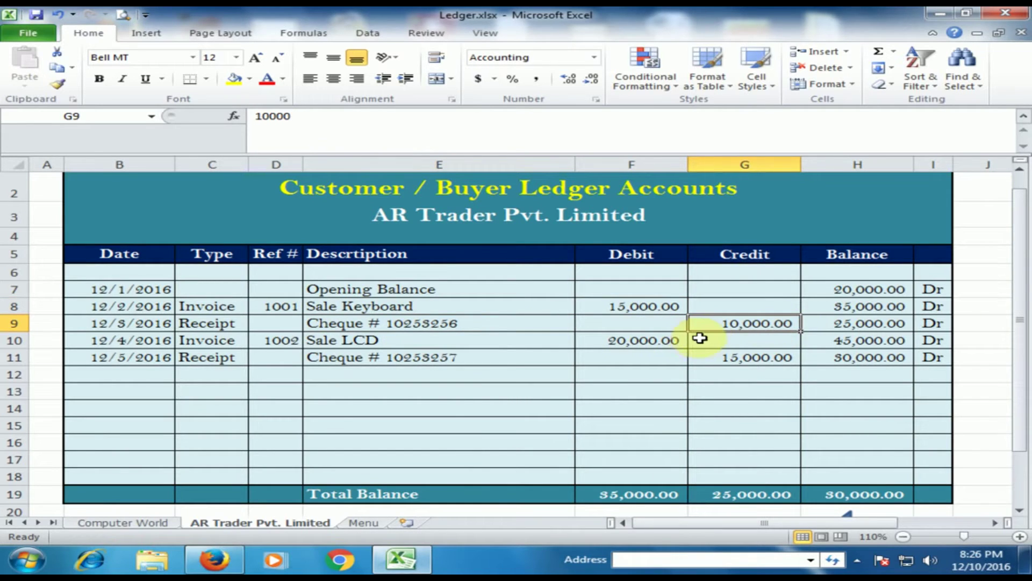
# Inspect the opening balance, the running balance formulas in H8 and H9, and the Dr/Cr formula in I9.
pyautogui.click(847, 290)
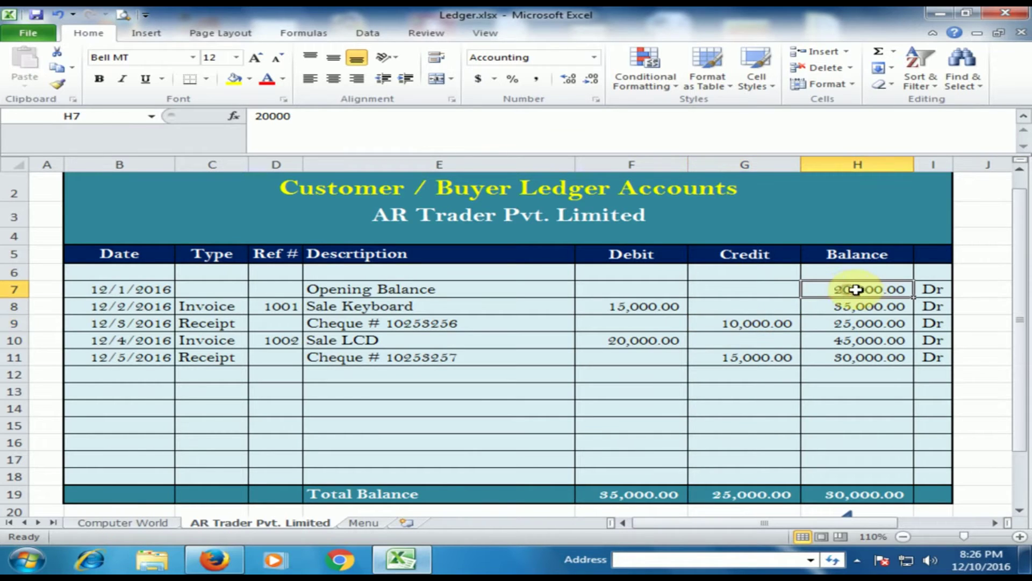
pyautogui.click(930, 289)
pyautogui.click(877, 290)
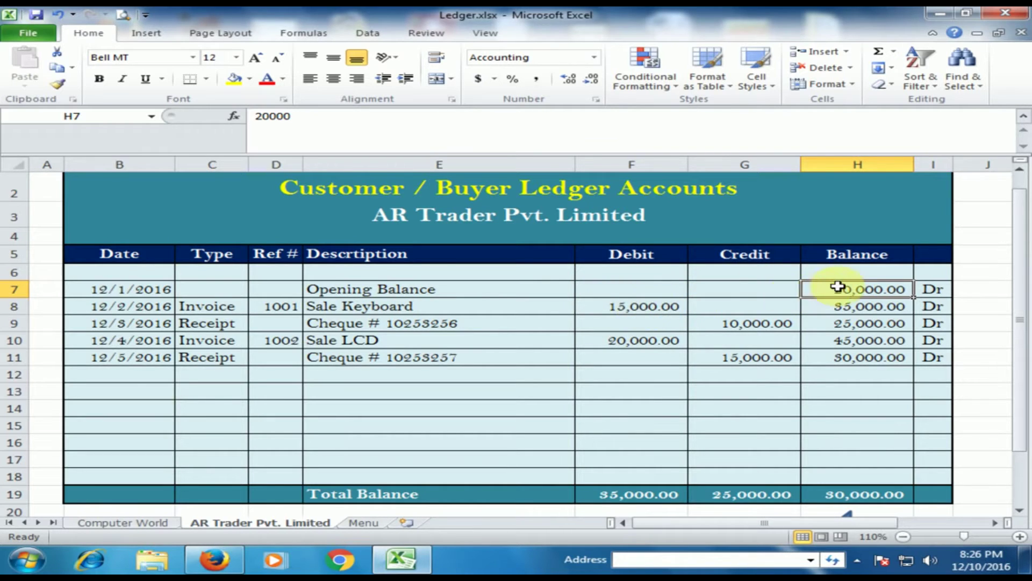
pyautogui.click(852, 310)
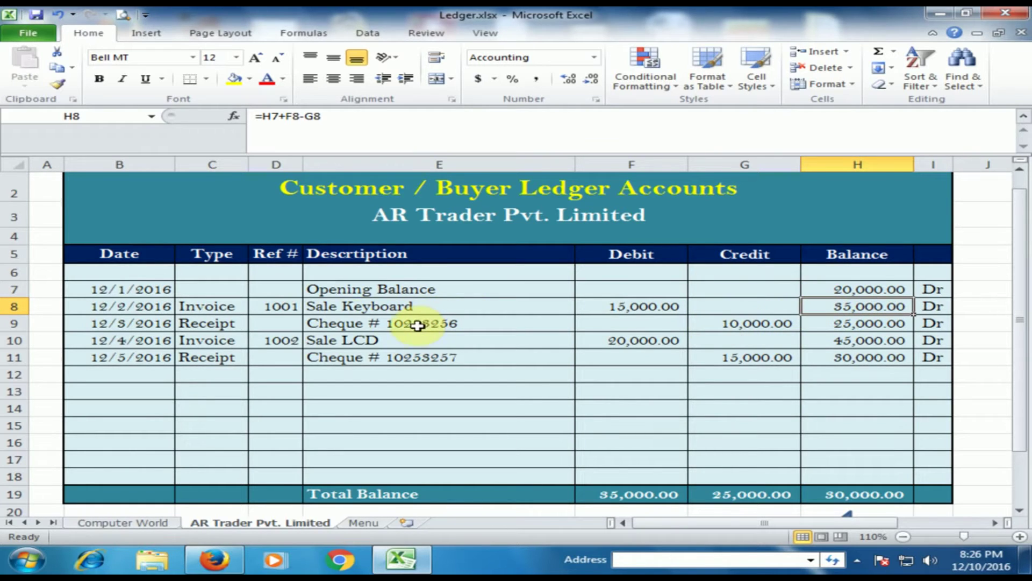
pyautogui.click(867, 323)
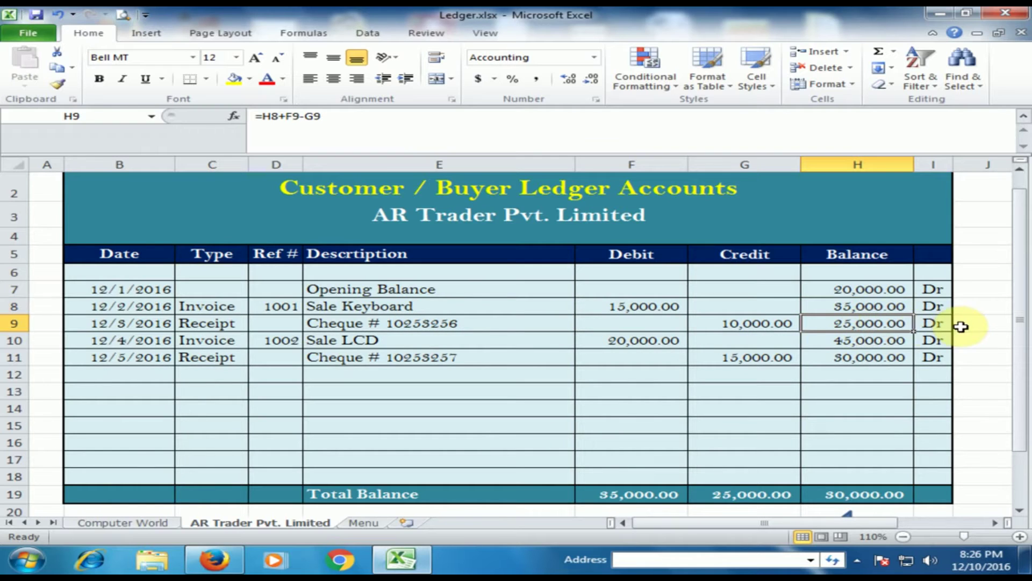
pyautogui.click(935, 323)
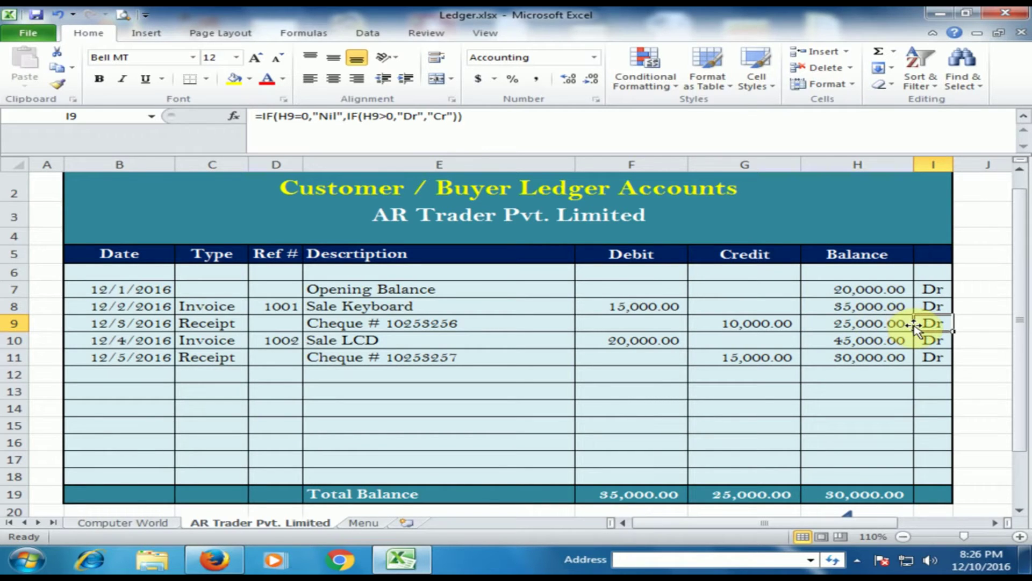
pyautogui.click(879, 323)
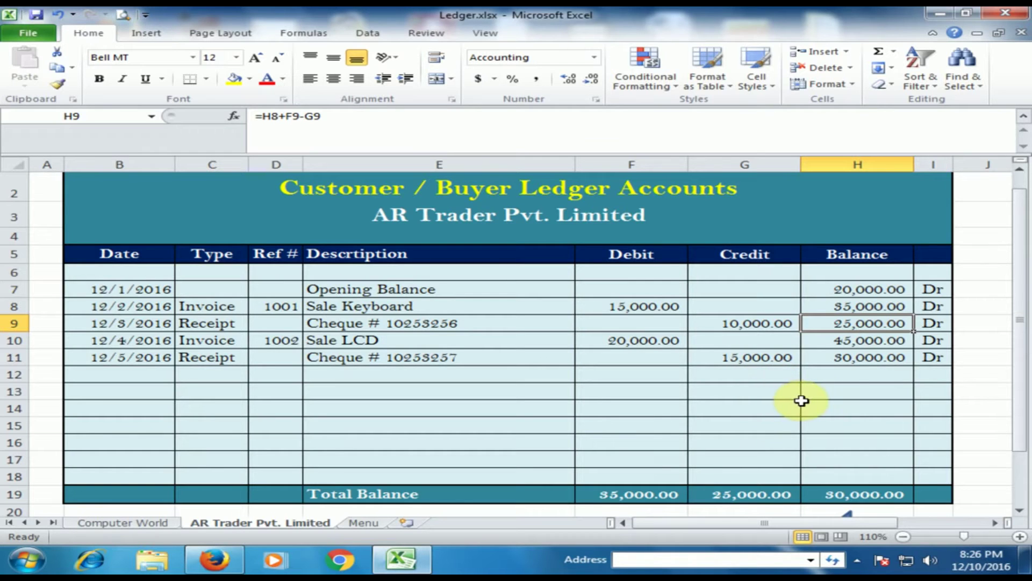
# Clear the running balances in H8:H11, the Dr/Cr indicators in I7:I11 and the Total Balance amounts in F19:H19.
pyautogui.click(855, 305)
pyautogui.moveTo(860, 348); pyautogui.dragTo(860, 359)
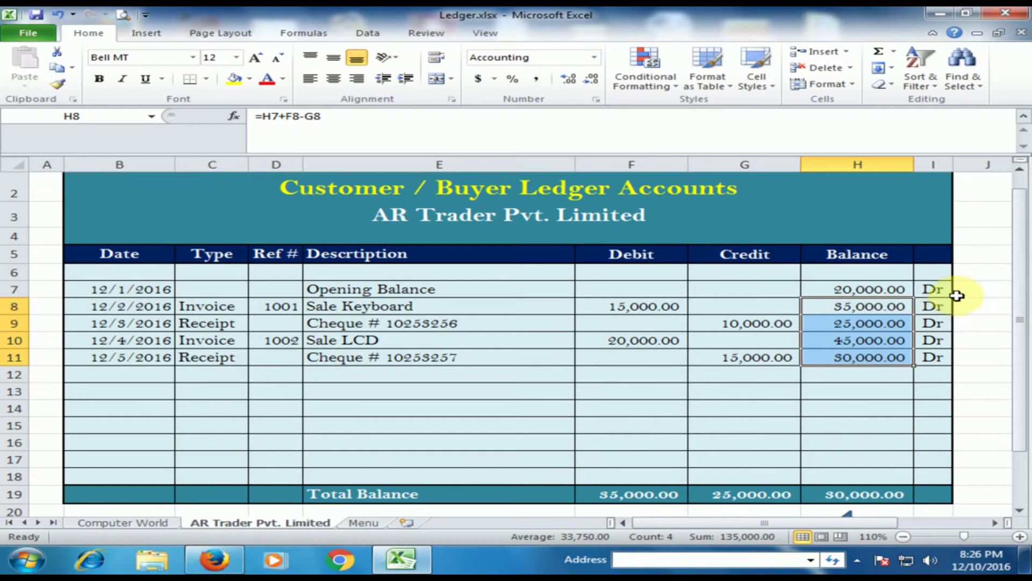
pyautogui.press('Delete')
pyautogui.moveTo(931, 287); pyautogui.dragTo(928, 354)
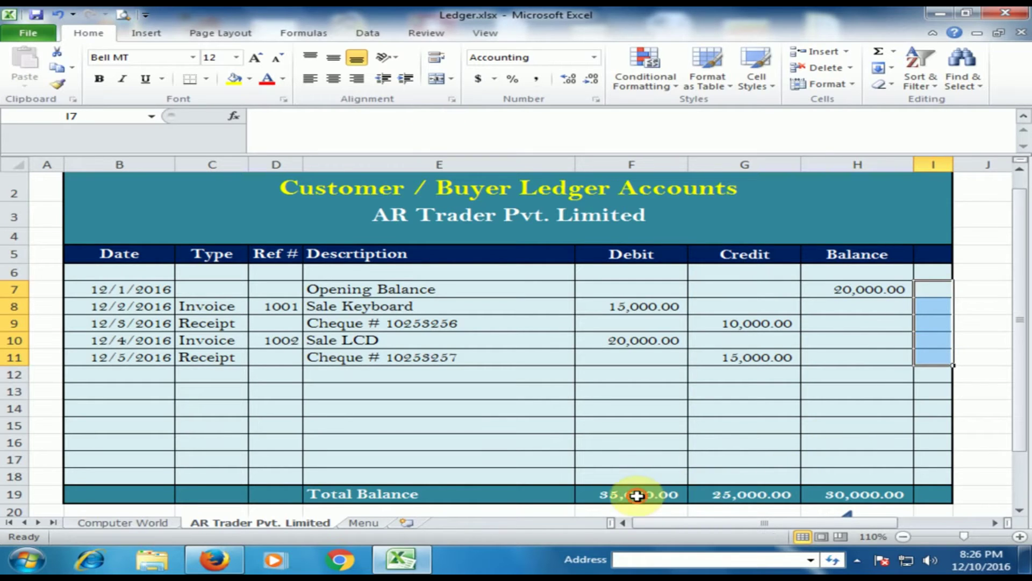
pyautogui.moveTo(638, 494); pyautogui.dragTo(860, 495)
pyautogui.press('Delete')
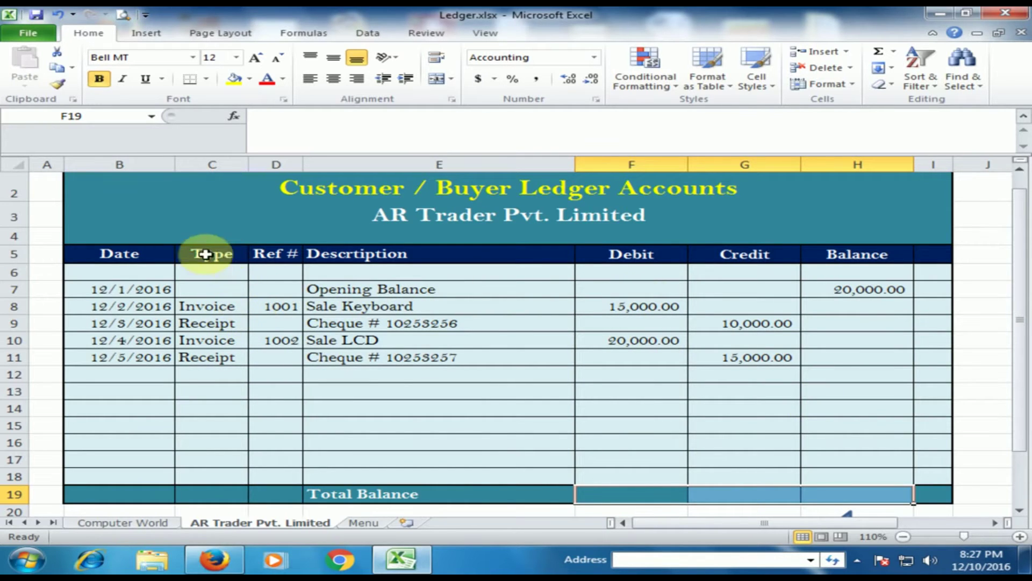
# Check the choices in the Type drop-down of cell C8 and choose Invoice.
pyautogui.click(231, 307)
pyautogui.click(258, 306)
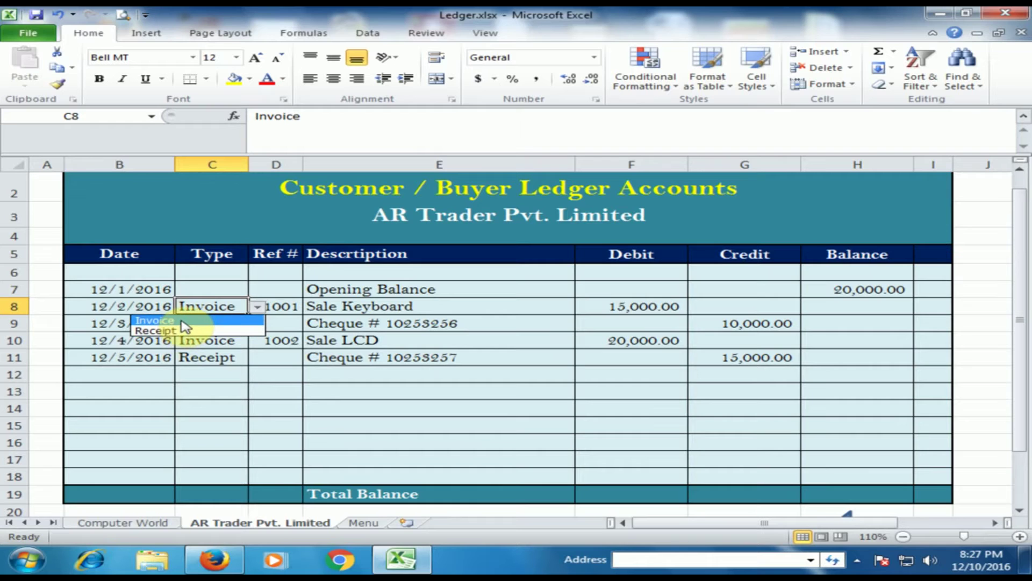
pyautogui.click(189, 321)
pyautogui.click(259, 337)
pyautogui.click(214, 308)
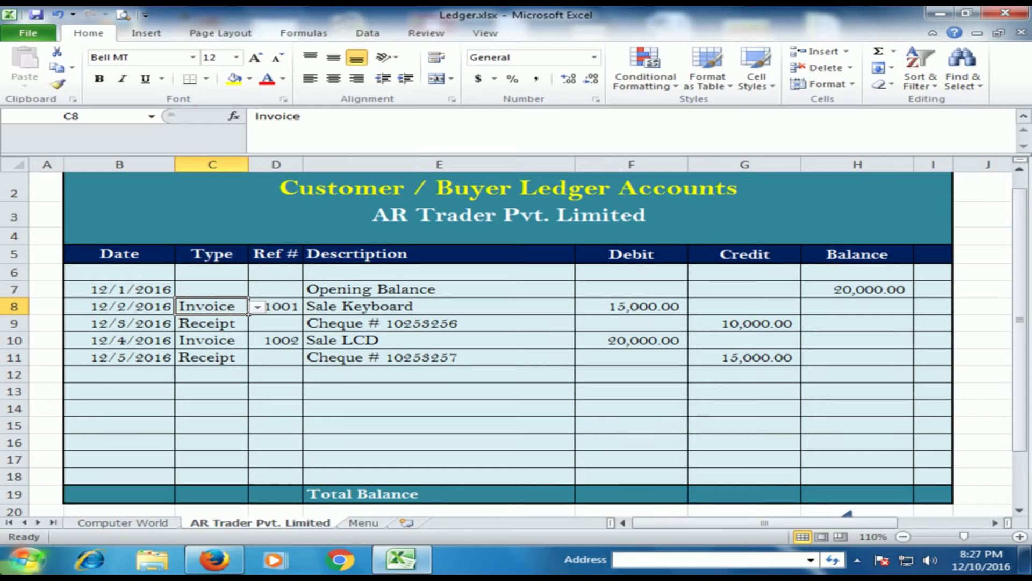
# Review the data validation settings behind the Type list in cell C8 and check its drop-down choices again.
pyautogui.hotkey('alt', 'd')
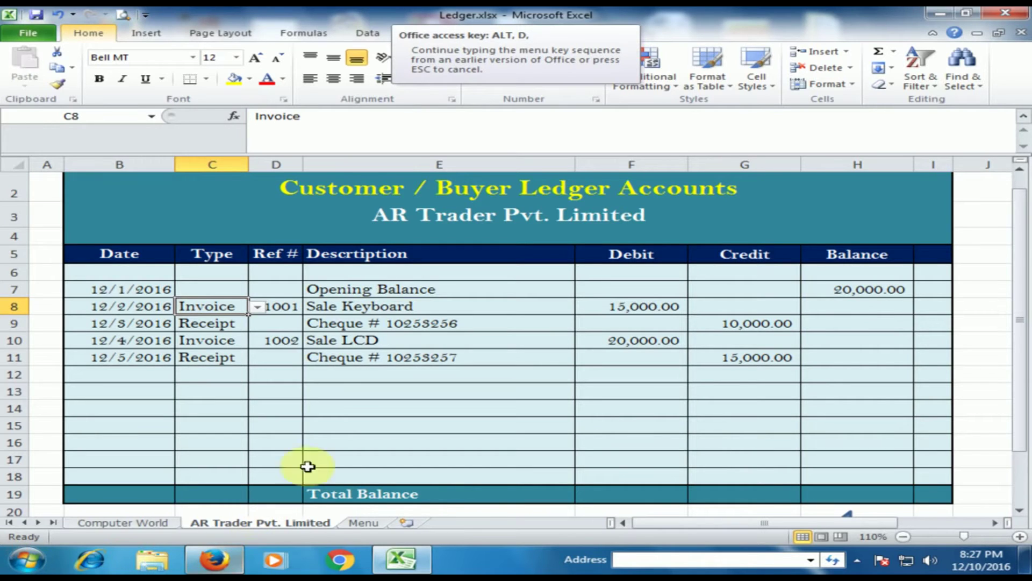
pyautogui.click(210, 306)
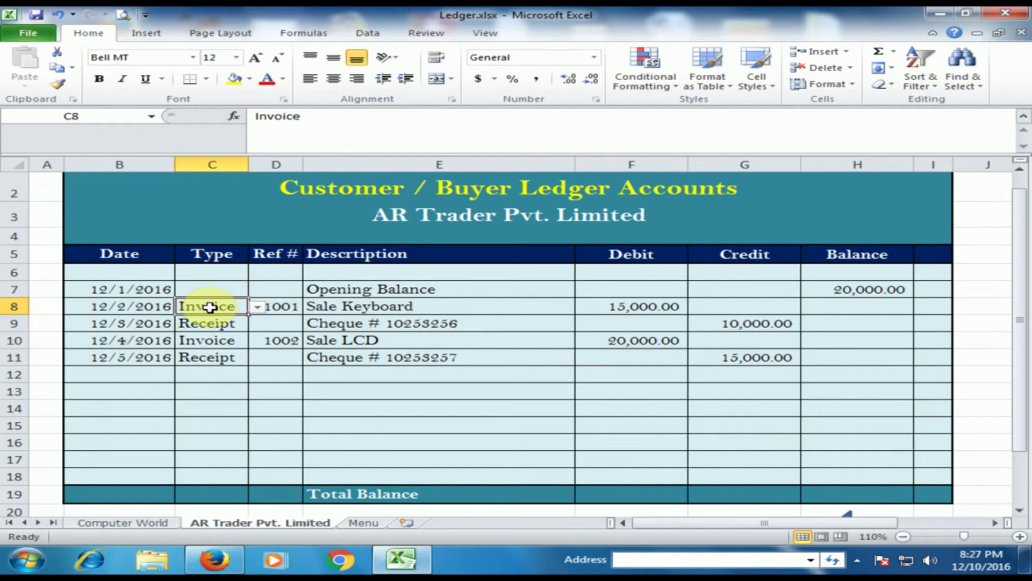
pyautogui.click(210, 306)
pyautogui.hotkey('alt', 'd')
pyautogui.press('l')
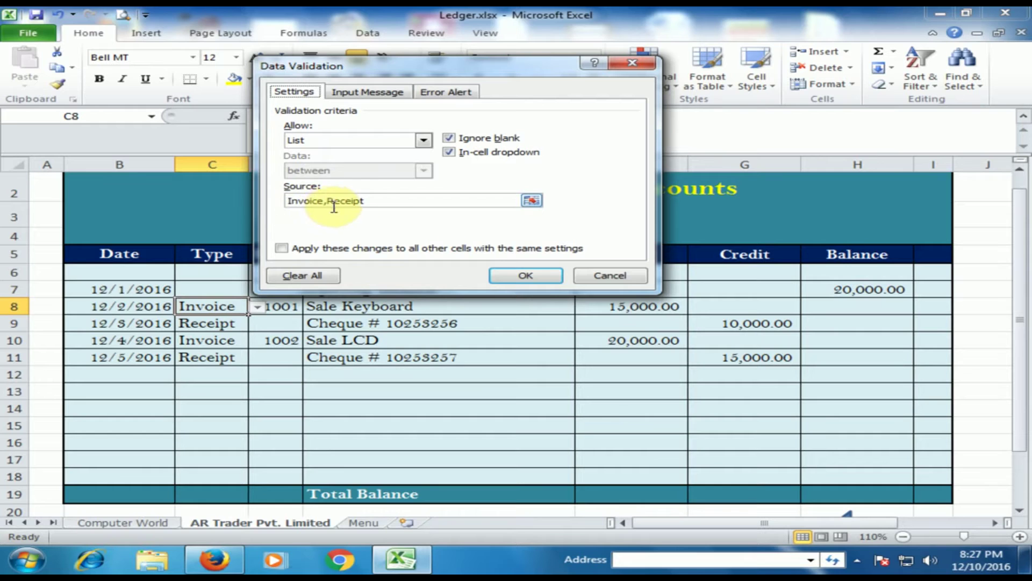
pyautogui.click(539, 278)
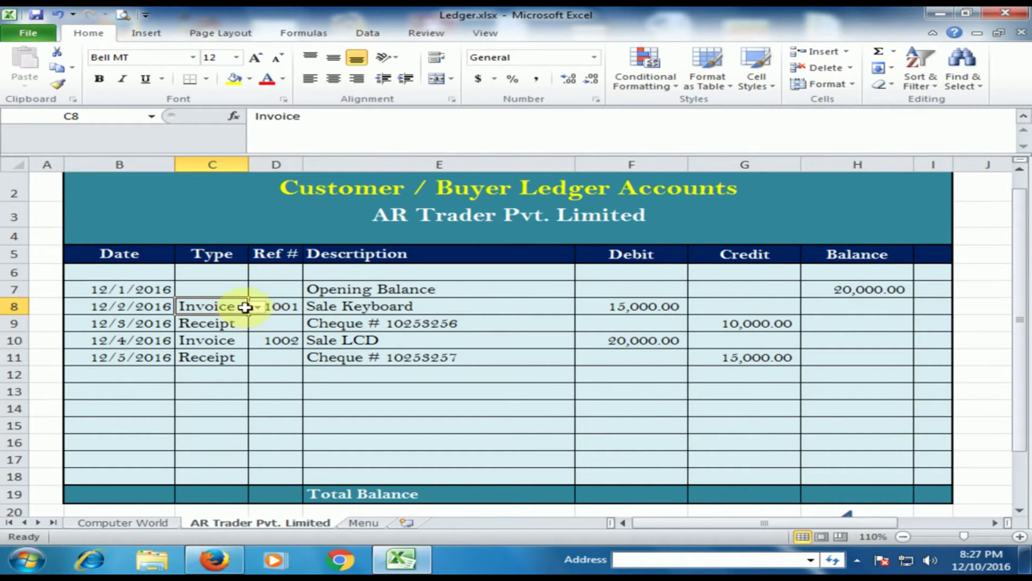
pyautogui.click(257, 307)
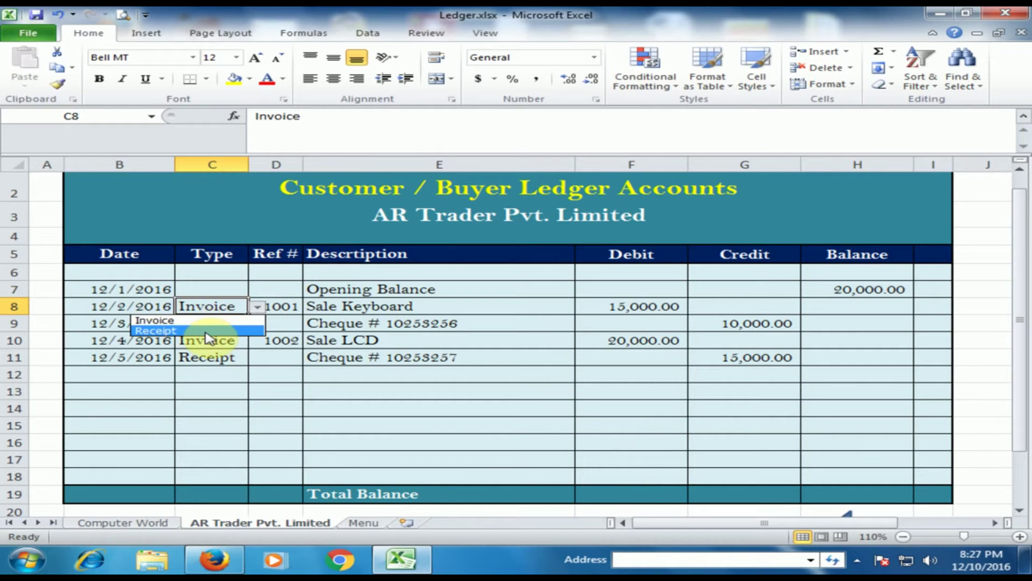
pyautogui.click(295, 305)
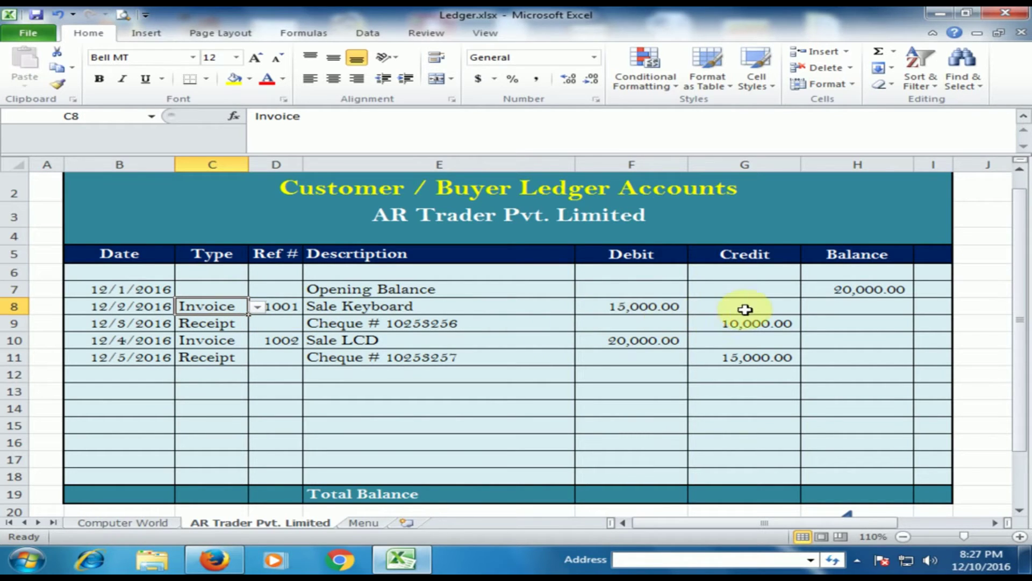
# Enter the running balance formula =H7+F8-G8 in cell H8 for the Sale Keyboard row.
pyautogui.click(875, 307)
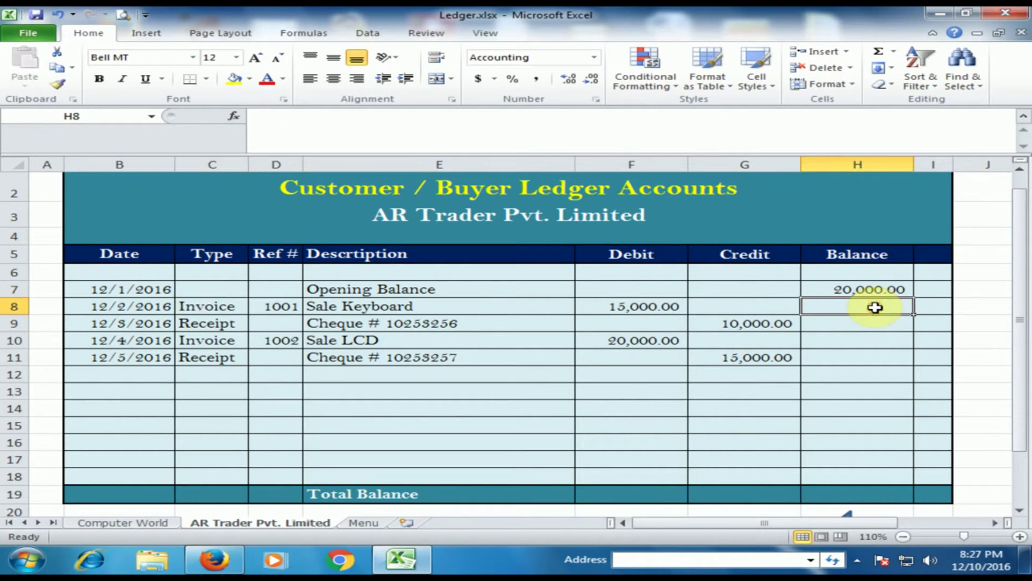
pyautogui.click(884, 287)
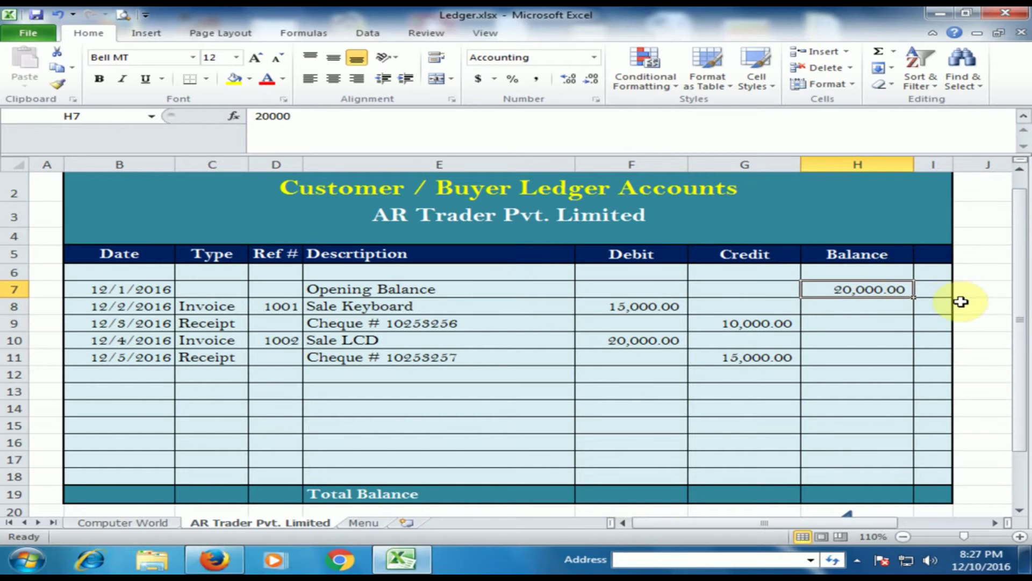
pyautogui.click(856, 308)
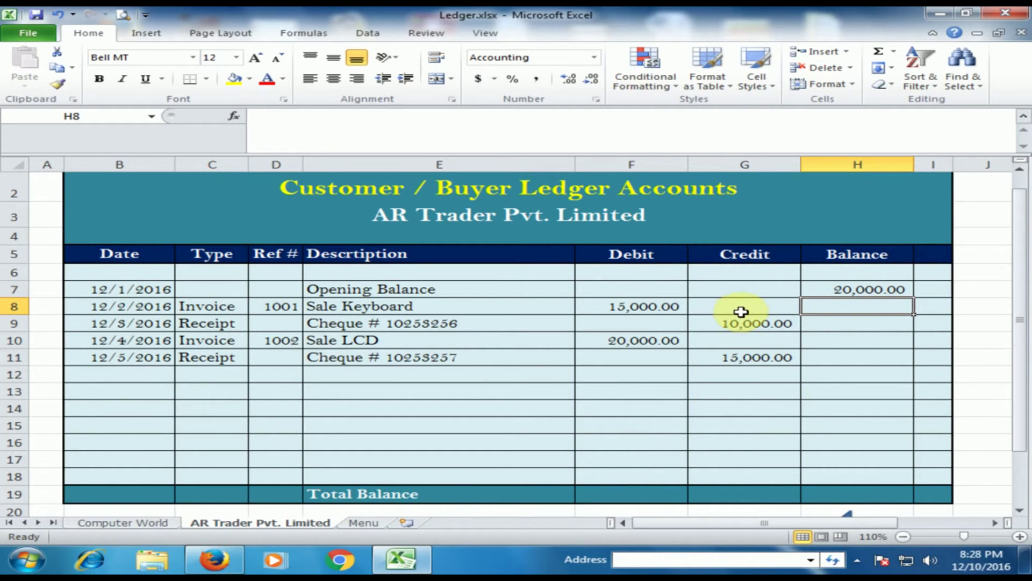
pyautogui.write('=')
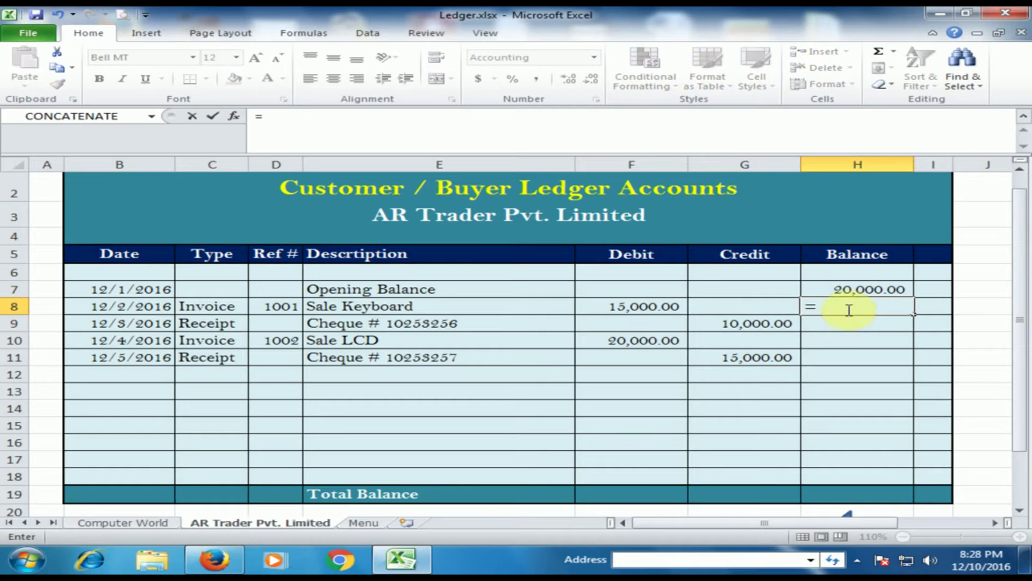
pyautogui.click(860, 287)
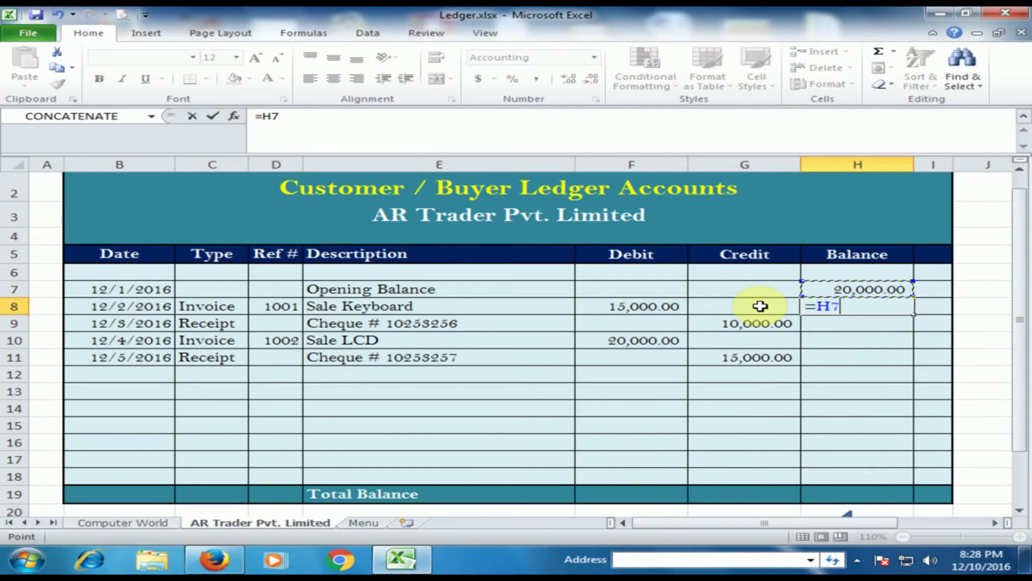
pyautogui.write('+')
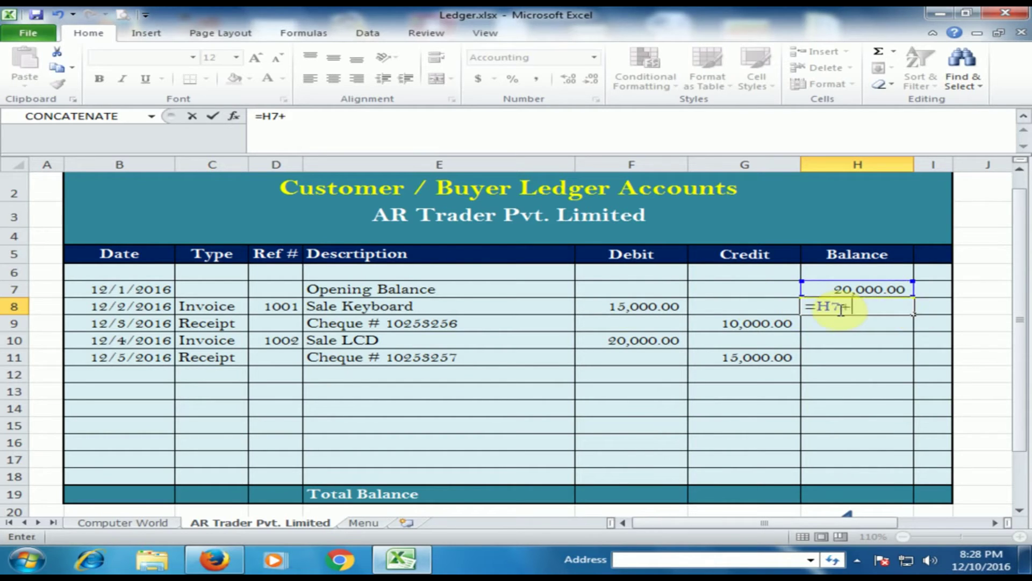
pyautogui.click(651, 309)
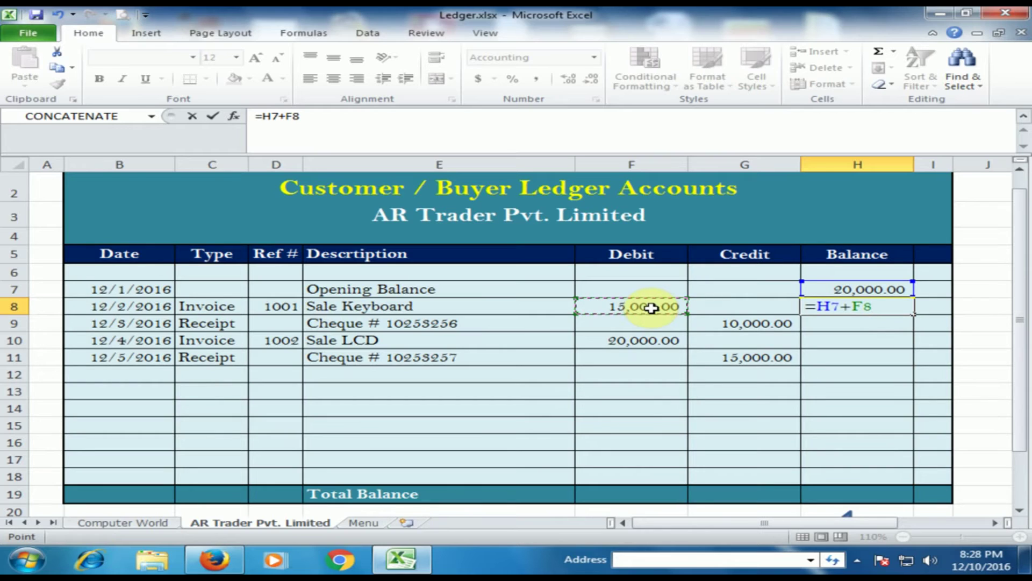
pyautogui.write('-')
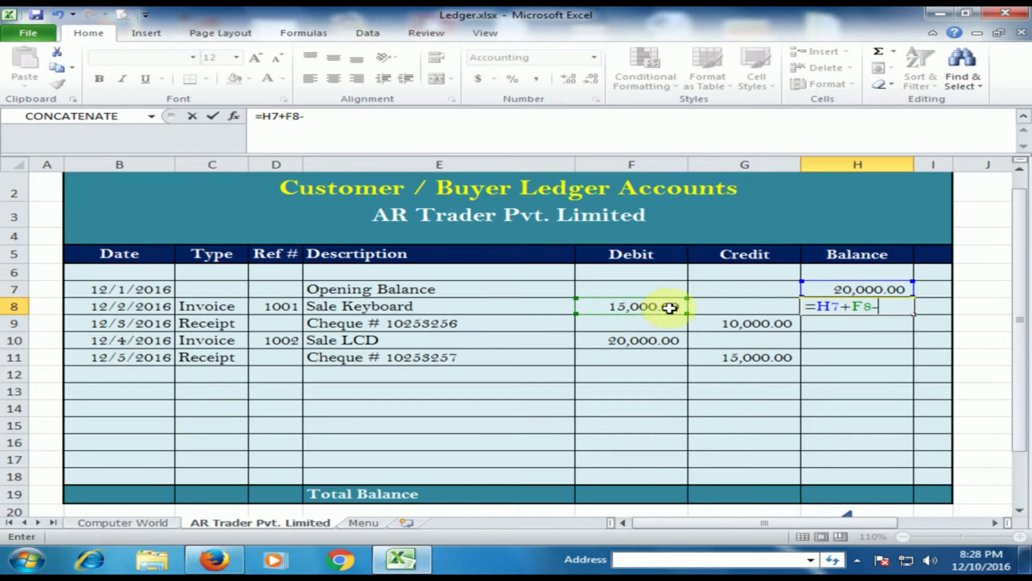
pyautogui.click(750, 305)
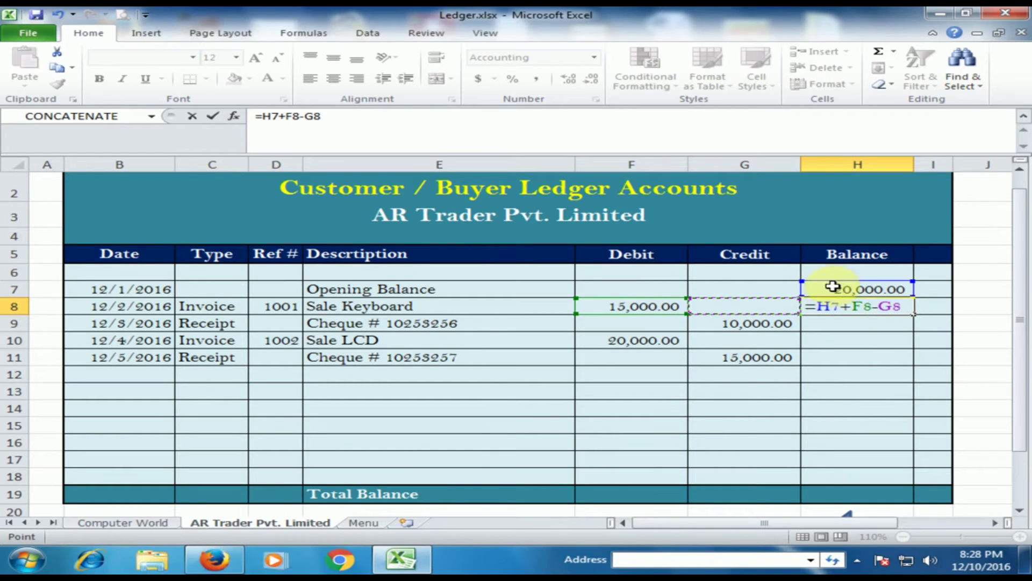
pyautogui.press('Return')
# Fill the running balance formula from H8 down through H11 and select H8 for review.
pyautogui.click(905, 312)
pyautogui.moveTo(915, 314); pyautogui.dragTo(915, 364)
pyautogui.click(842, 304)
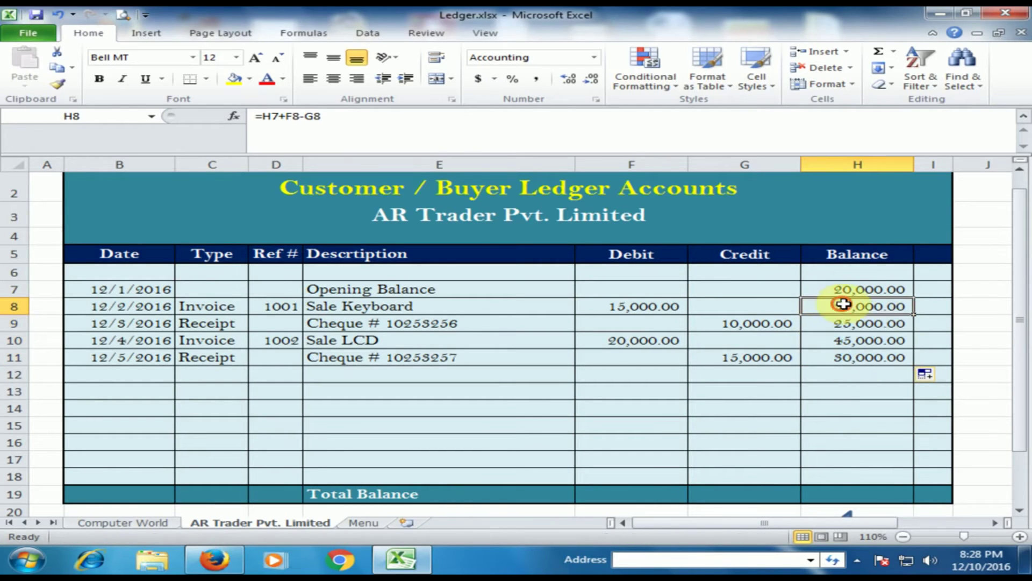
# Review the running balance from H7 through H11 against the debit and credit entries of each row.
pyautogui.click(865, 288)
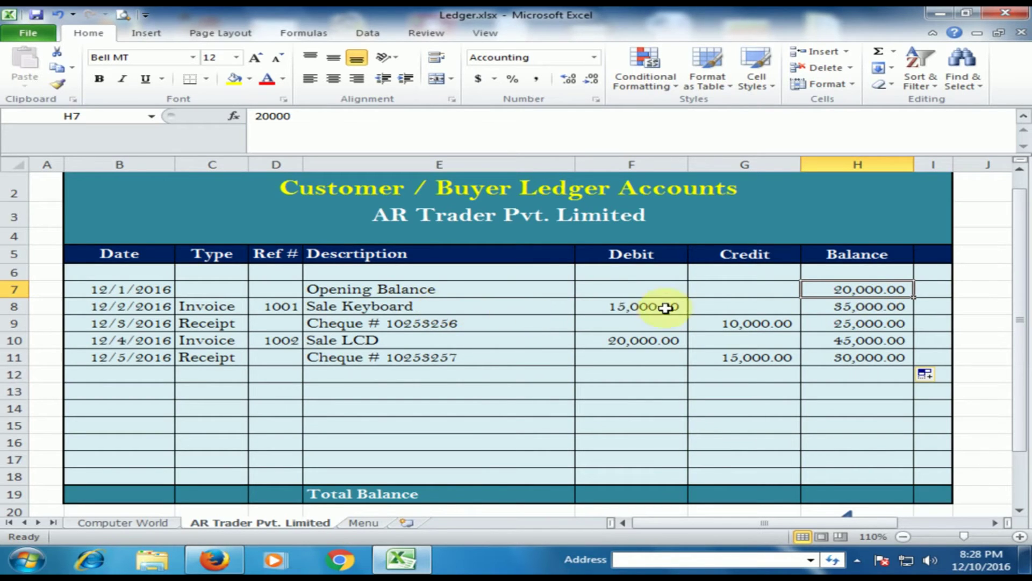
pyautogui.click(641, 306)
pyautogui.click(839, 310)
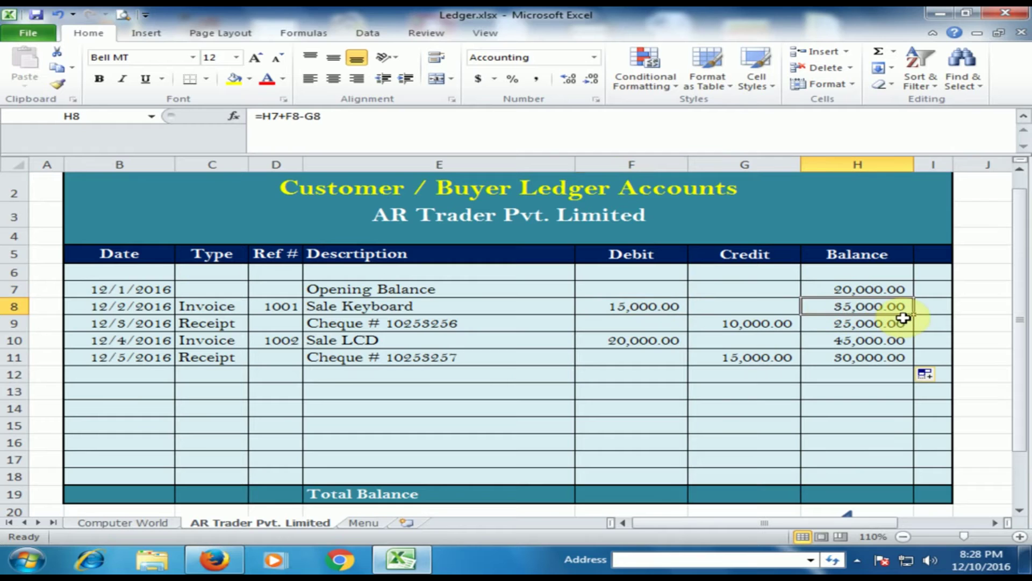
pyautogui.click(758, 325)
pyautogui.click(864, 322)
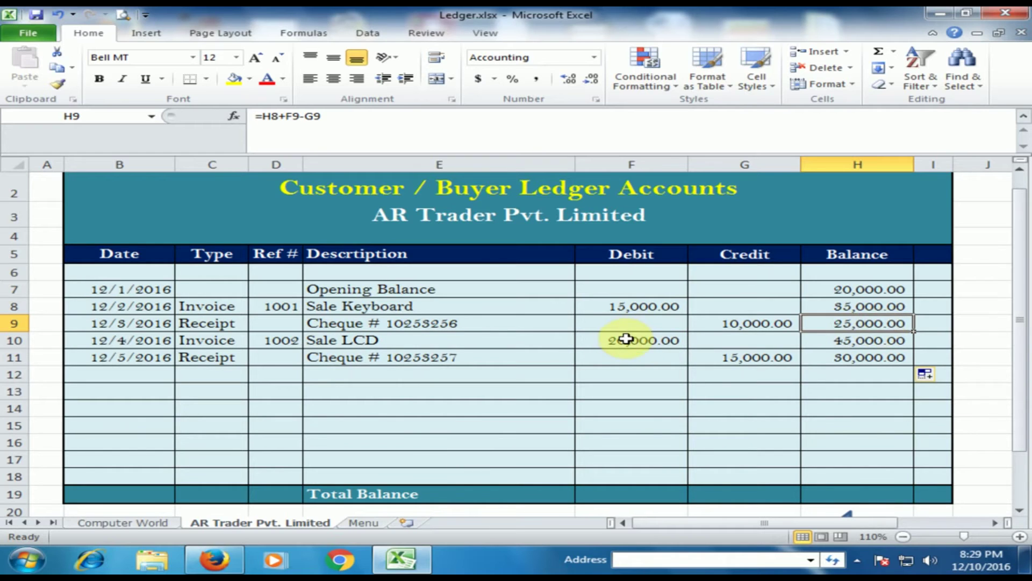
pyautogui.click(878, 344)
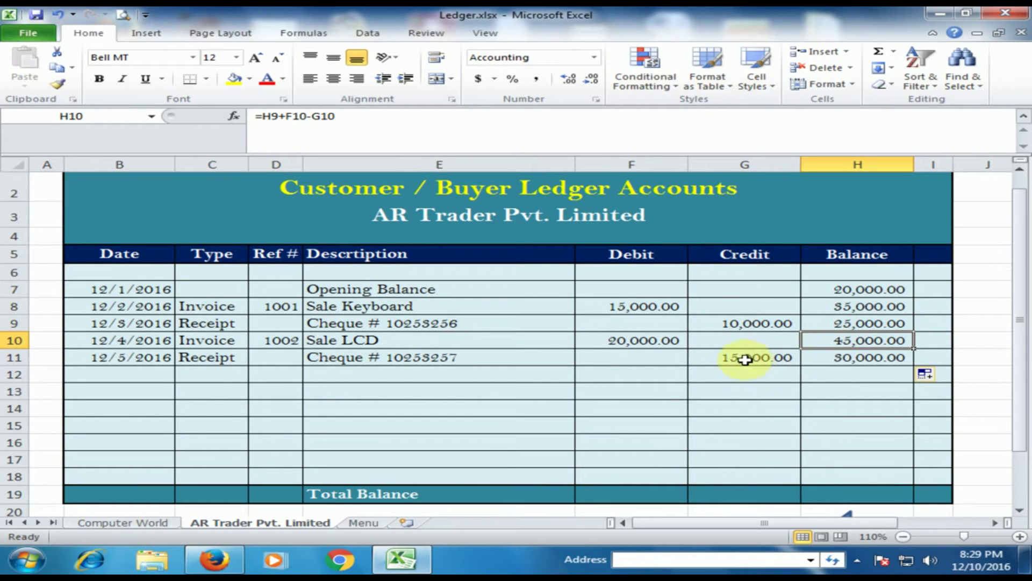
pyautogui.click(859, 357)
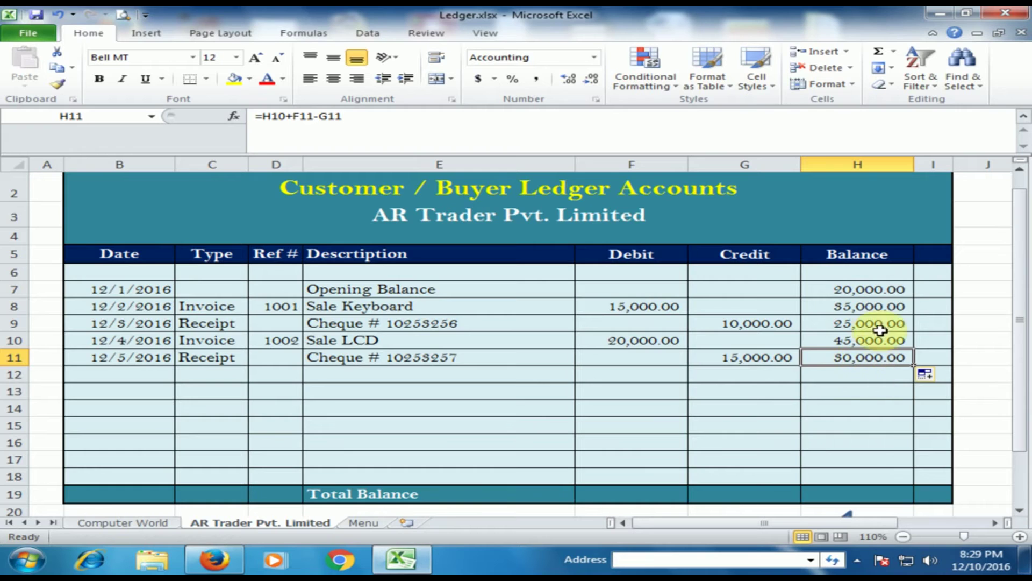
# Start an IF formula in I7 that returns "Nil" when the opening balance in H7 equals 0.
pyautogui.click(929, 291)
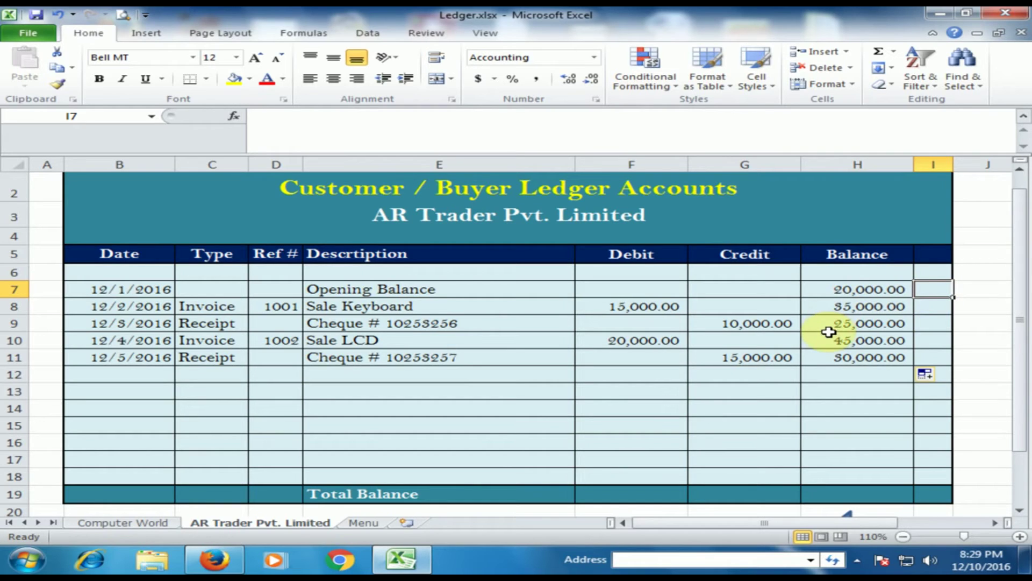
pyautogui.write('=')
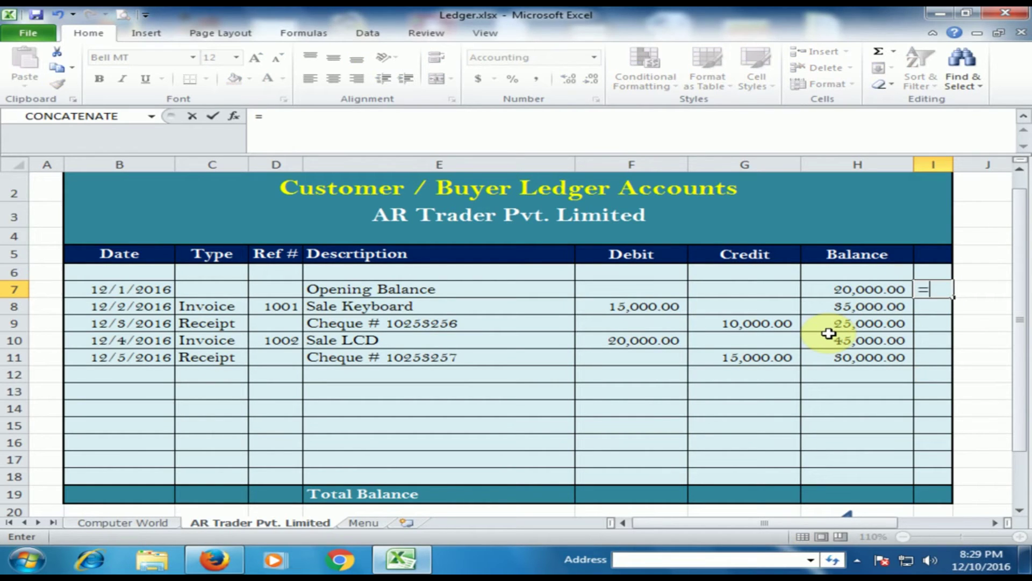
pyautogui.write('if')
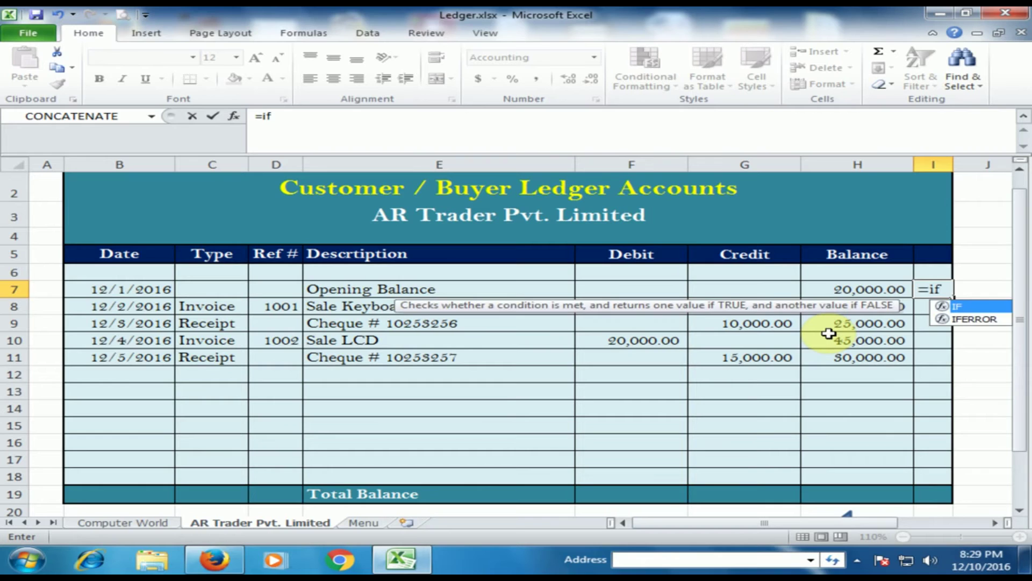
pyautogui.press('Tab')
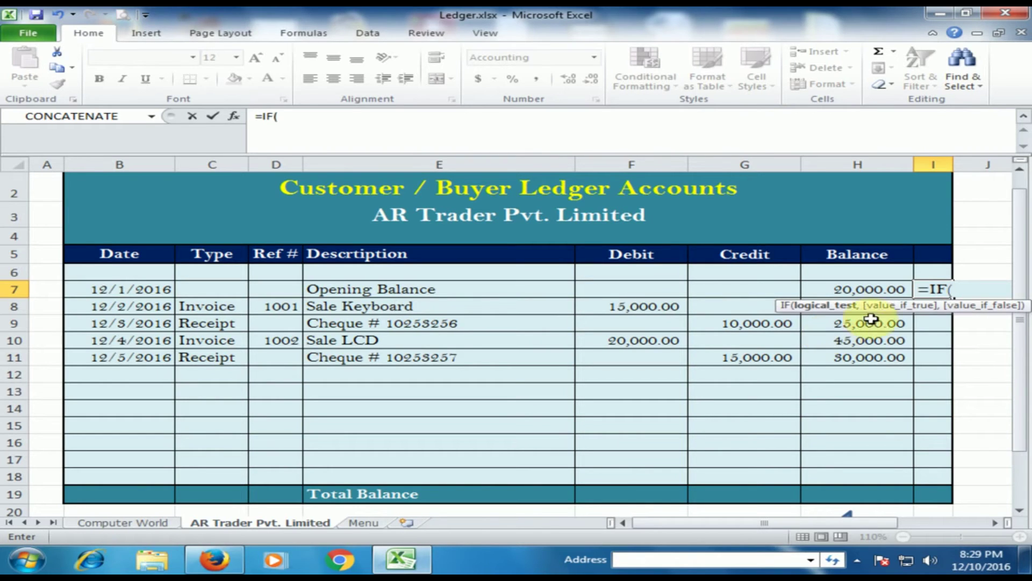
pyautogui.click(855, 290)
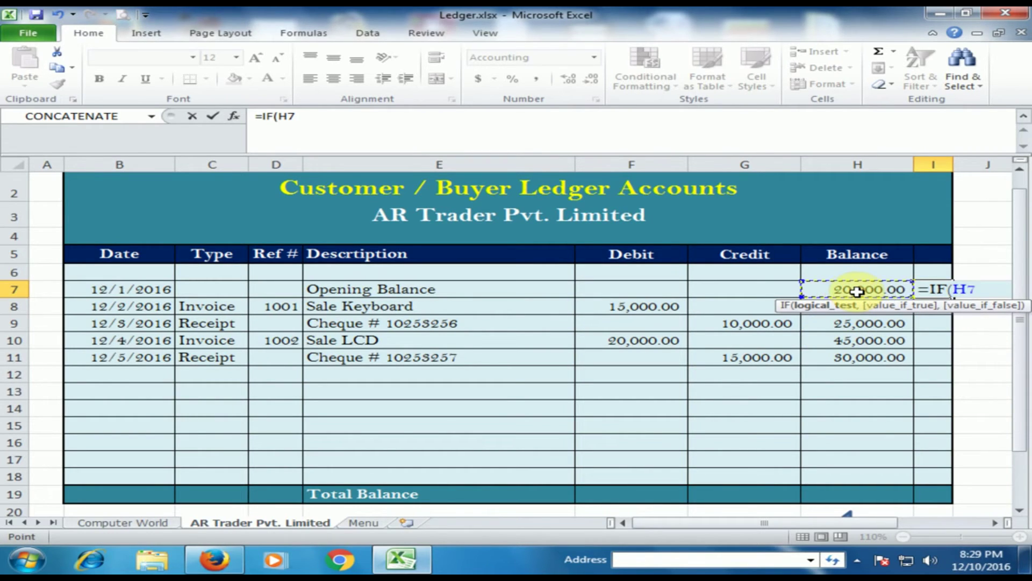
pyautogui.write('=0,"N')
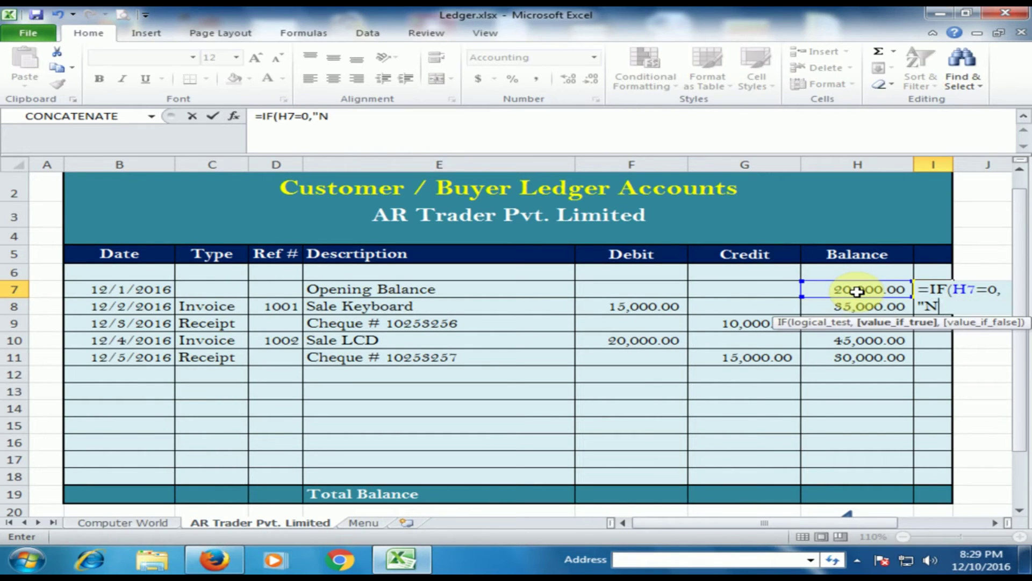
pyautogui.write('il",')
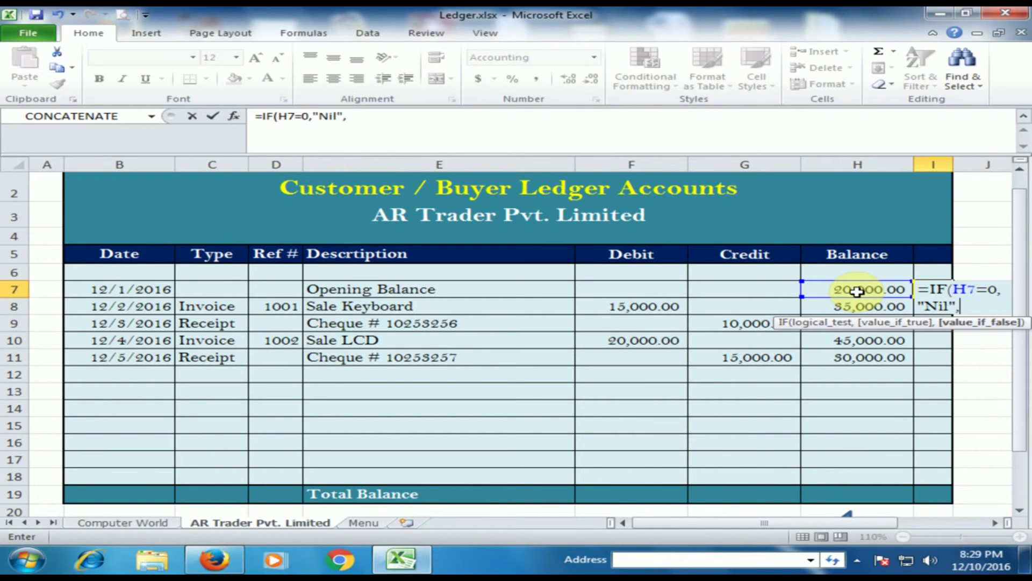
# Complete the I7 formula with a nested IF, giving =IF(H7=0,"Nil",IF(H7>0,"Dr","Cr")).
pyautogui.write('i')
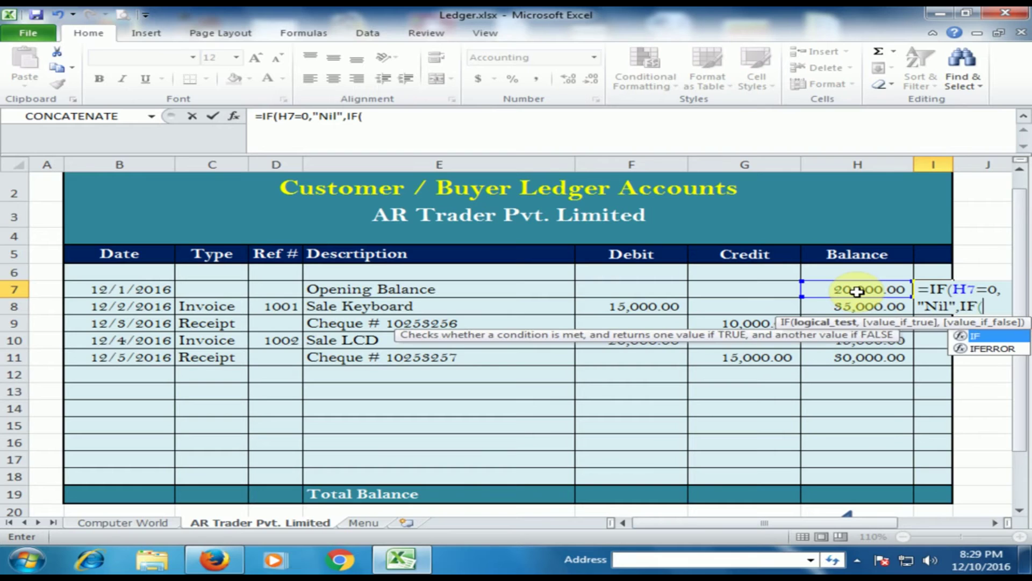
pyautogui.press('Tab')
pyautogui.click(856, 291)
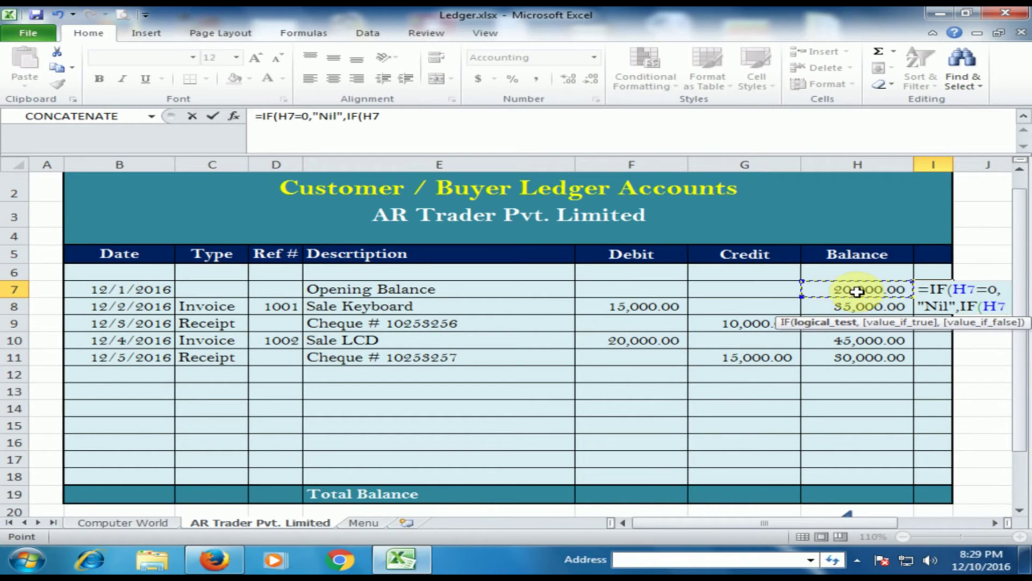
pyautogui.write('>0.')
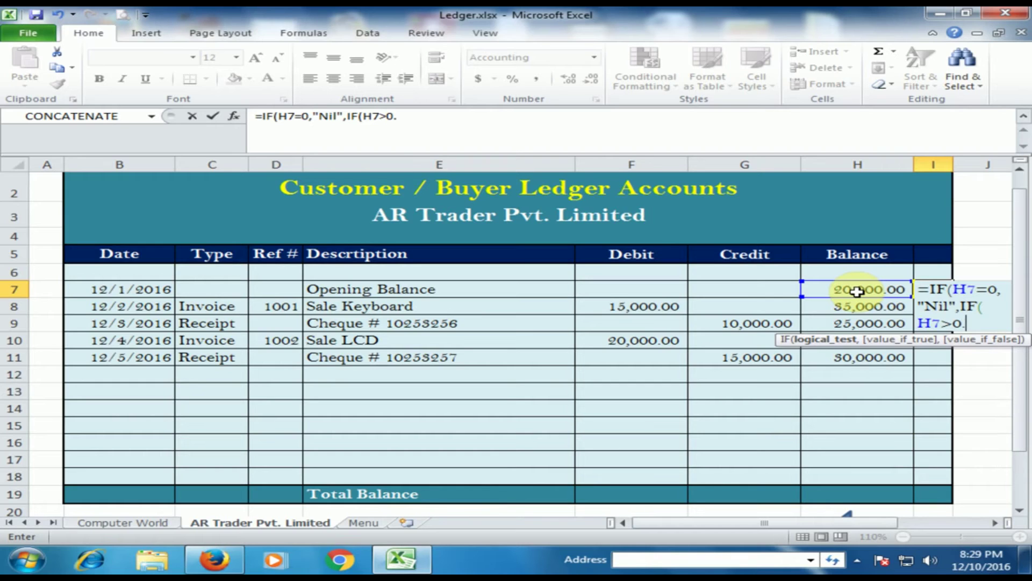
pyautogui.press('BackSpace')
pyautogui.write(',')
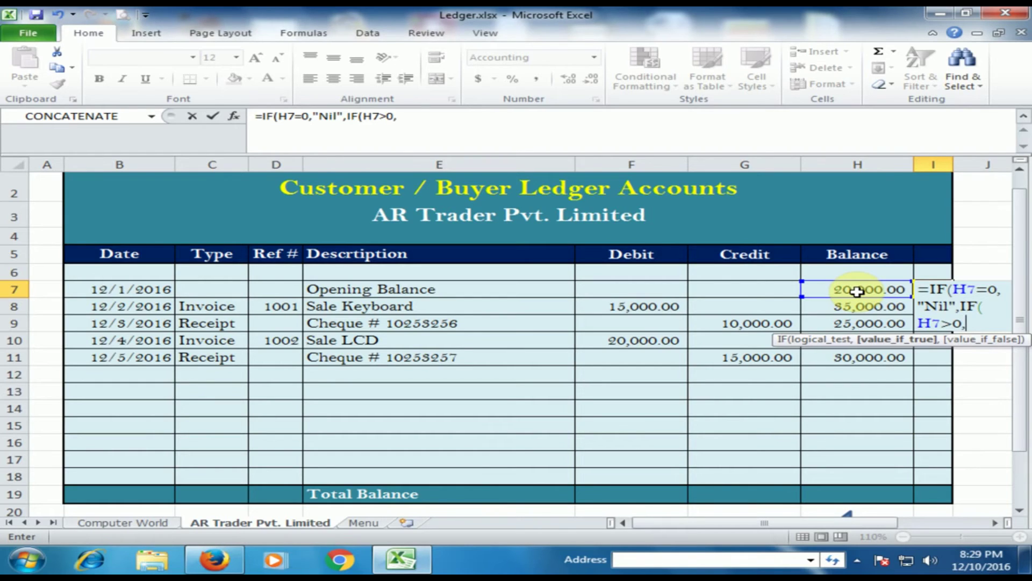
pyautogui.write('"Dr",')
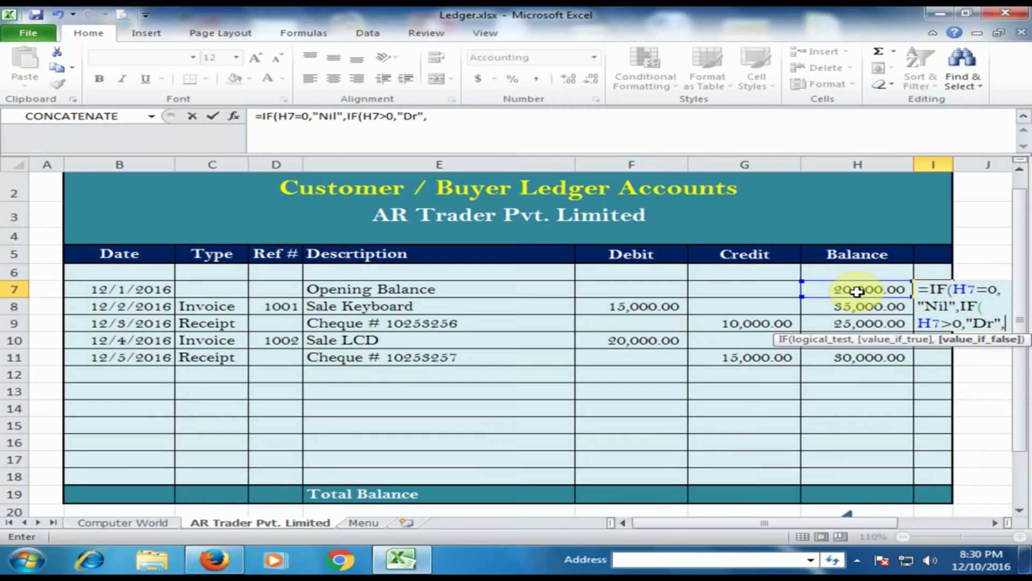
pyautogui.write('"Cr')
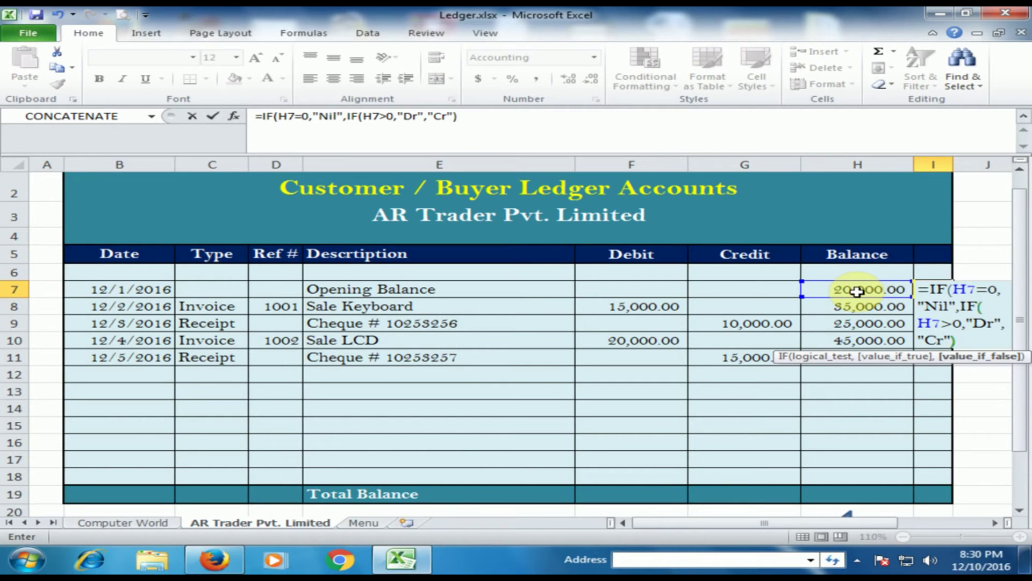
pyautogui.press('Return')
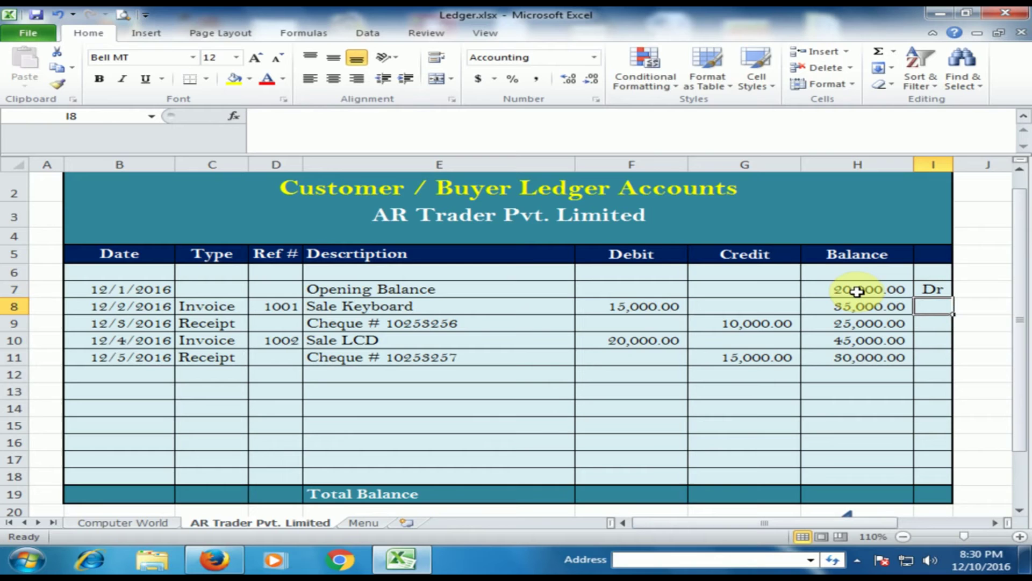
# Fill the Dr/Cr status formula from I7 down through I11 and select H11 for review.
pyautogui.click(931, 288)
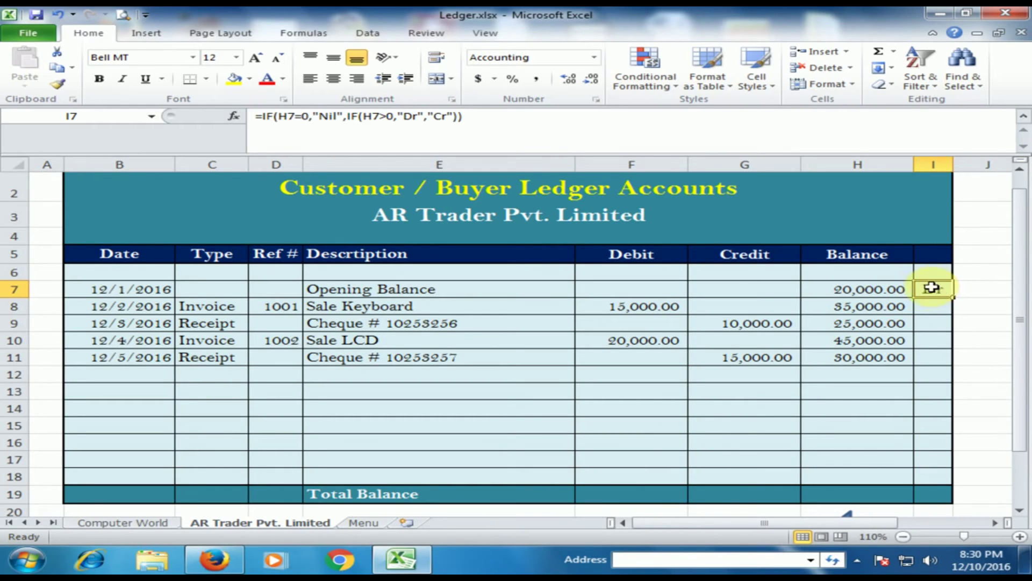
pyautogui.moveTo(952, 297); pyautogui.dragTo(939, 354)
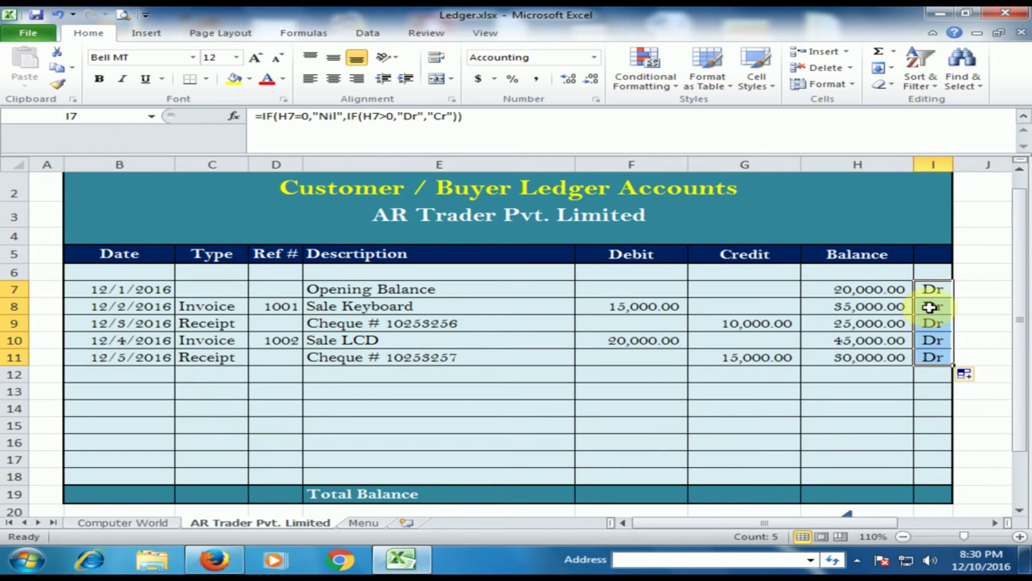
pyautogui.click(876, 357)
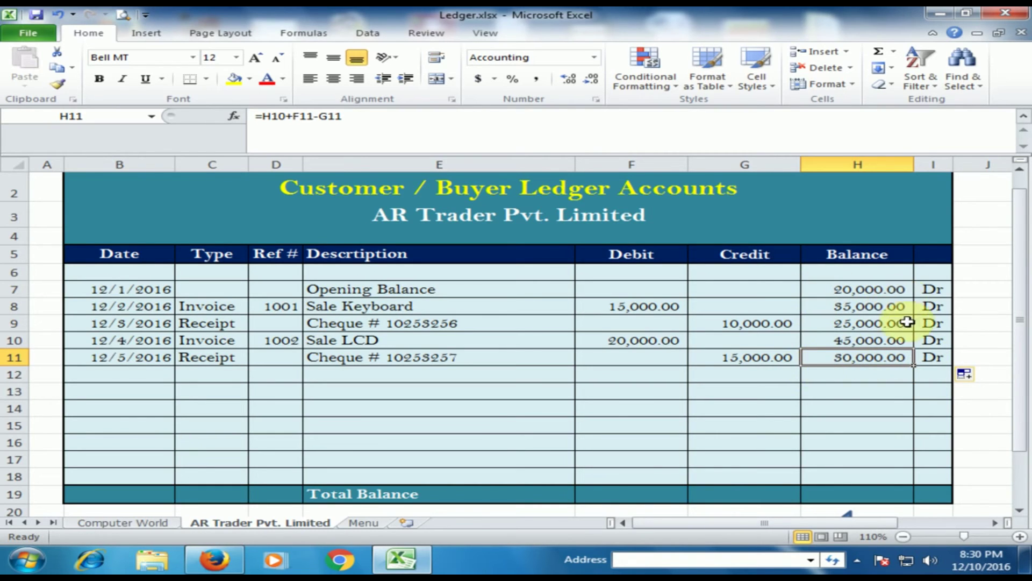
# Test the status formula by entering 0 as the balance in H9 and check cell I9.
pyautogui.click(867, 323)
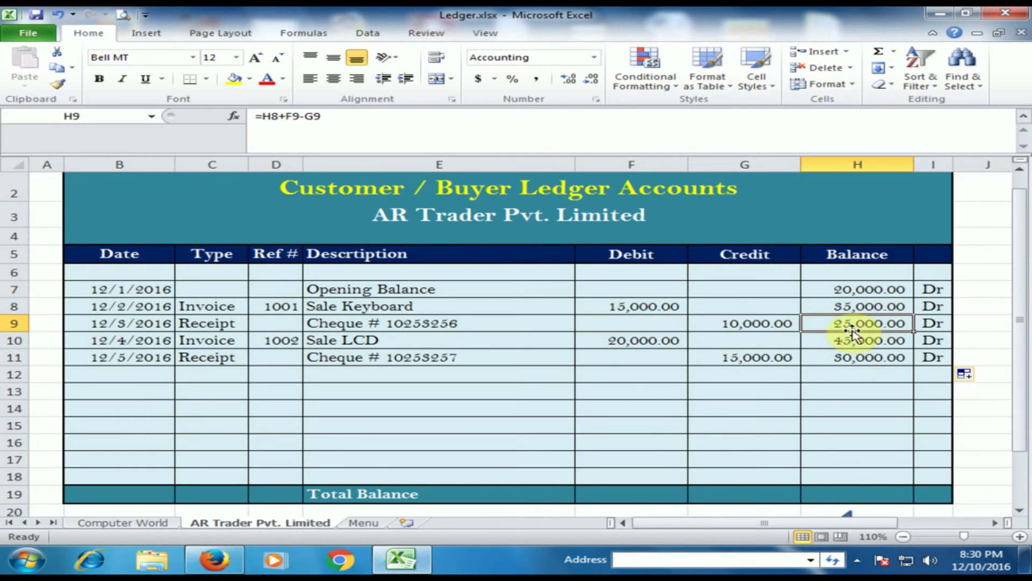
pyautogui.write('0')
pyautogui.press('Return')
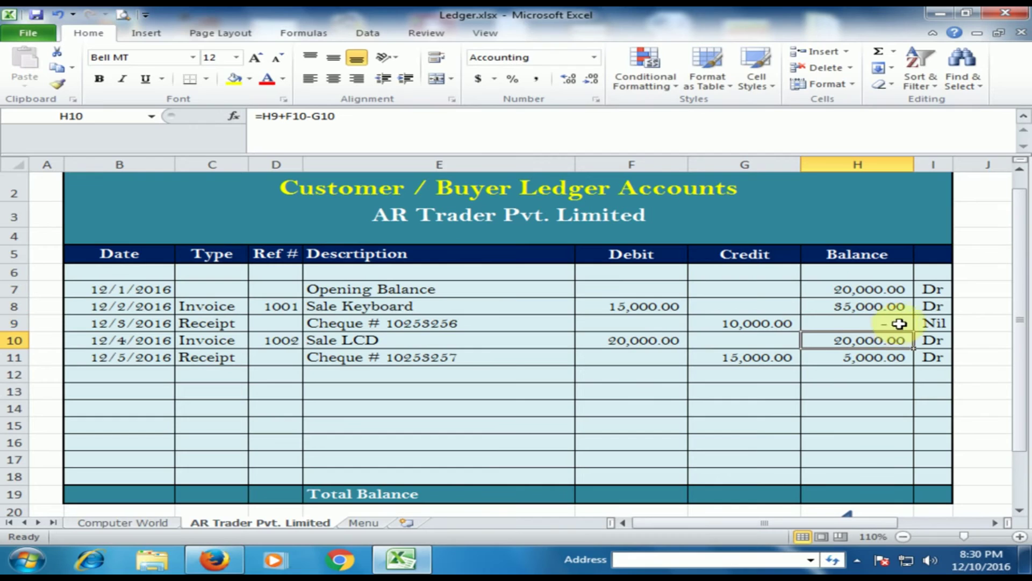
pyautogui.click(945, 324)
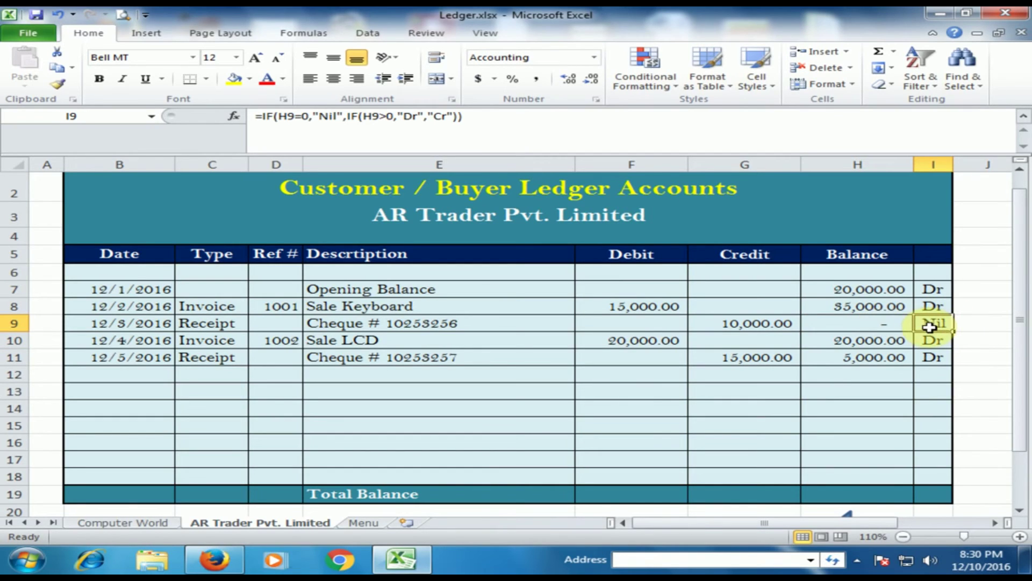
# Test the status formula with a negative balance of -25000 in H9 and check cell I9.
pyautogui.click(883, 328)
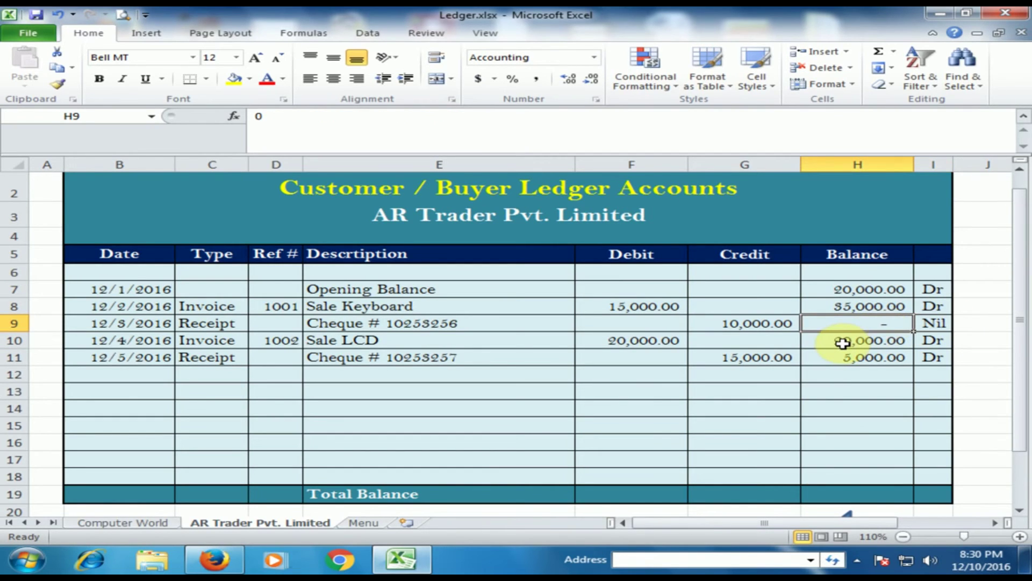
pyautogui.write('-25000')
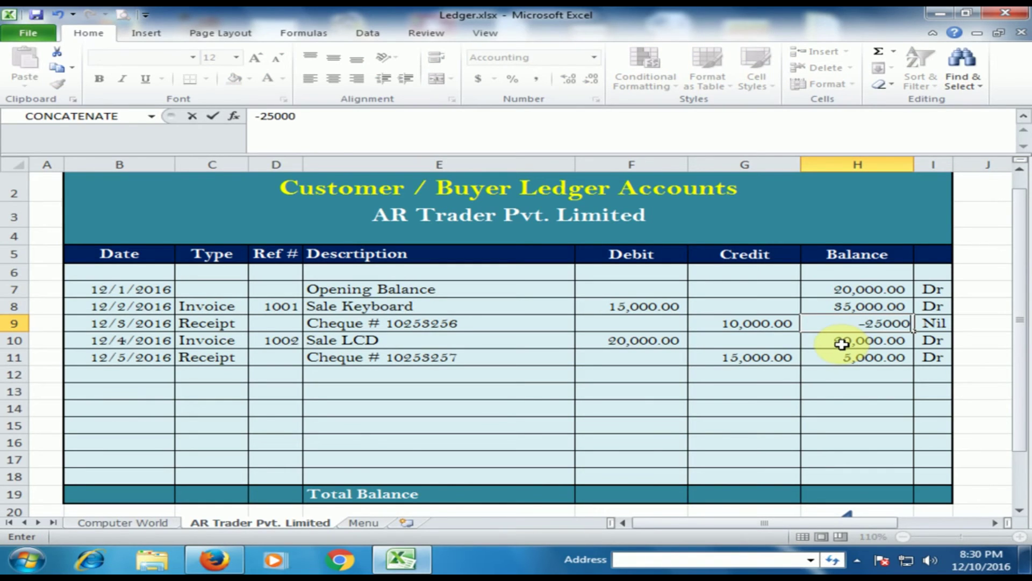
pyautogui.press('Return')
pyautogui.click(863, 323)
pyautogui.click(932, 322)
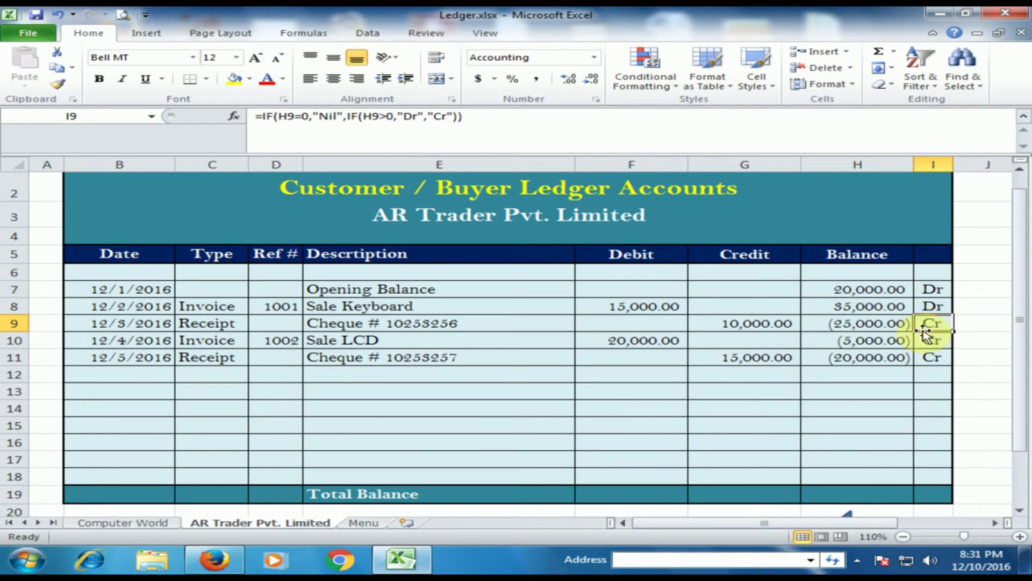
# Undo both test values entered in the H9 balance cell.
pyautogui.hotkey('ctrl', 'z')
pyautogui.hotkey('ctrl', 'z')
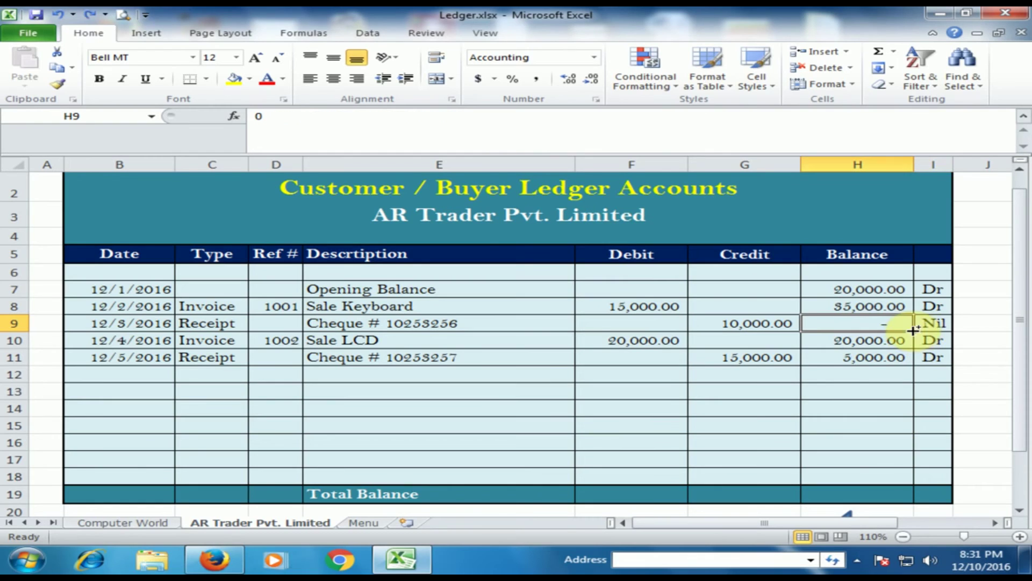
pyautogui.click(882, 371)
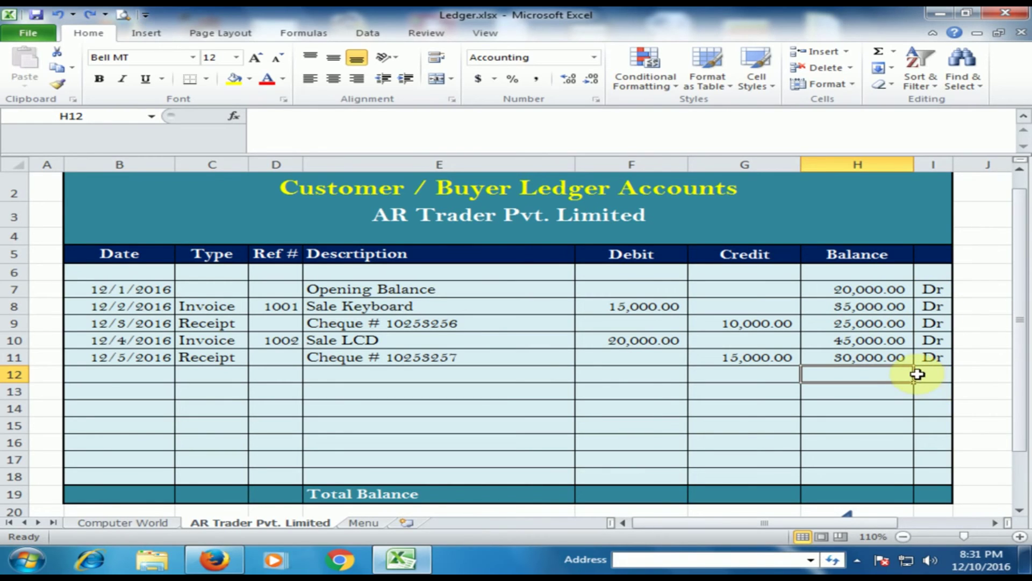
pyautogui.click(648, 493)
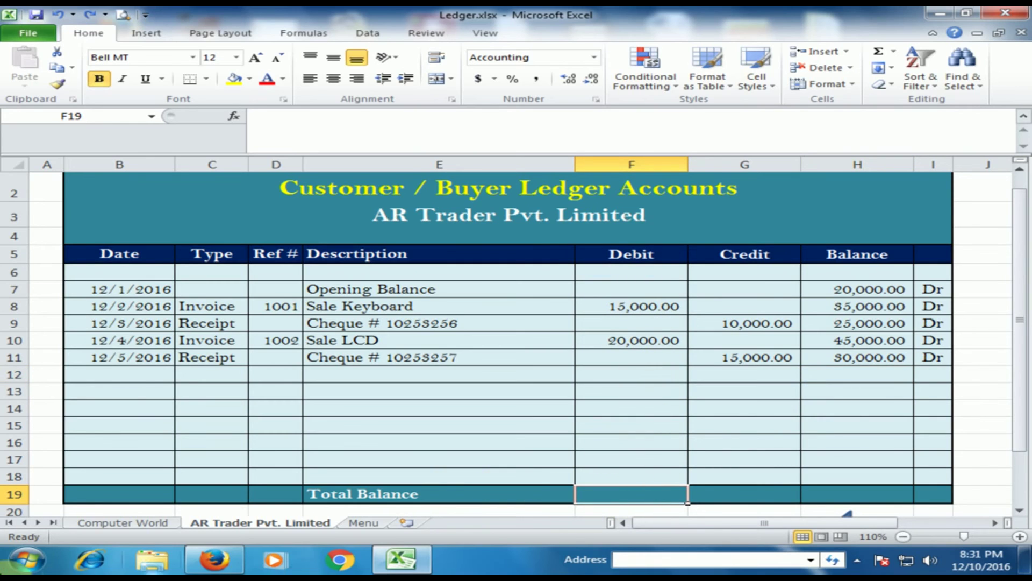
pyautogui.write('+')
pyautogui.press('BackSpace')
pyautogui.write('=')
pyautogui.press('BackSpace')
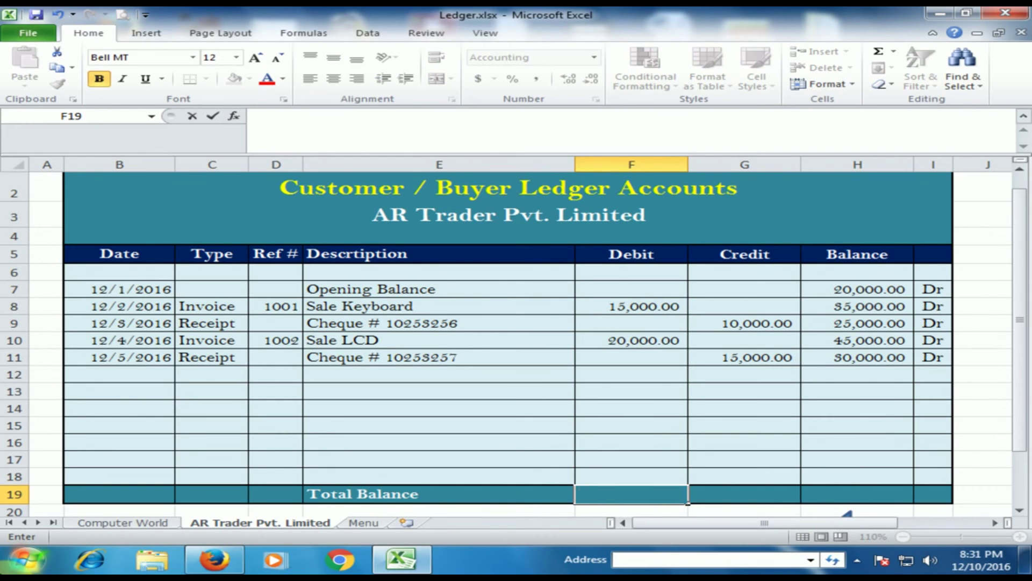
pyautogui.press('Escape')
pyautogui.press('Down')
pyautogui.press('Up')
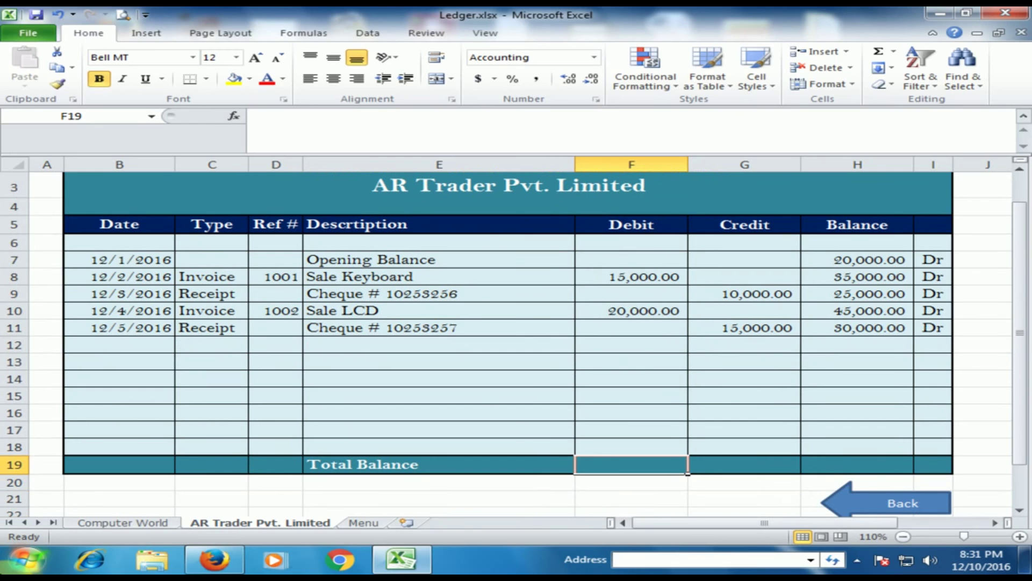
# Total the Debit column in F19 of the Total Balance row with =SUM(F7:F18).
pyautogui.hotkey('alt', '=')
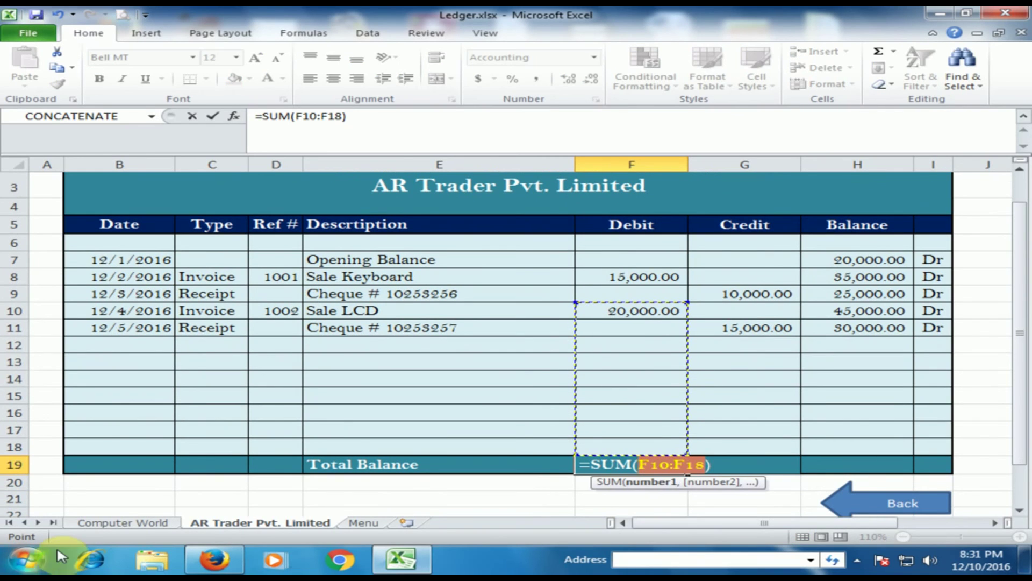
pyautogui.click(630, 259)
pyautogui.moveTo(636, 287); pyautogui.dragTo(627, 443)
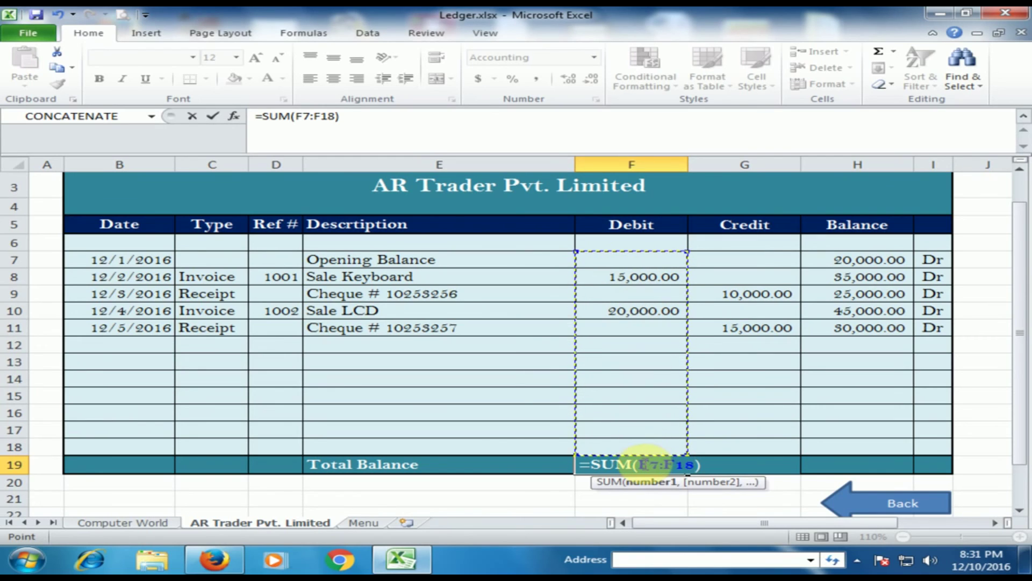
pyautogui.press('Return')
# Total the Credit column in G19 of the Total Balance row with =SUM(G7:G18).
pyautogui.click(774, 464)
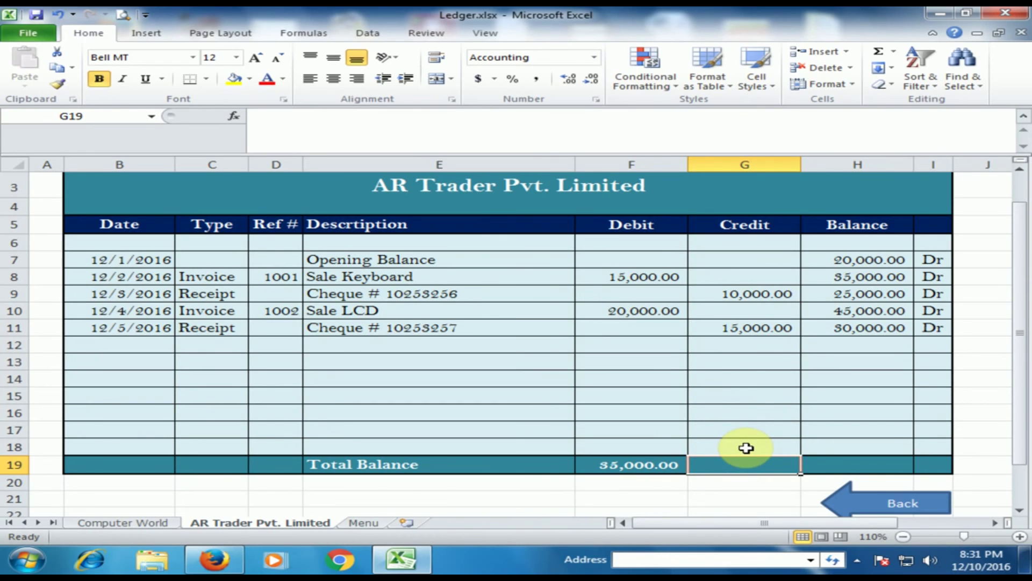
pyautogui.hotkey('alt', '=')
pyautogui.moveTo(724, 260); pyautogui.dragTo(721, 438)
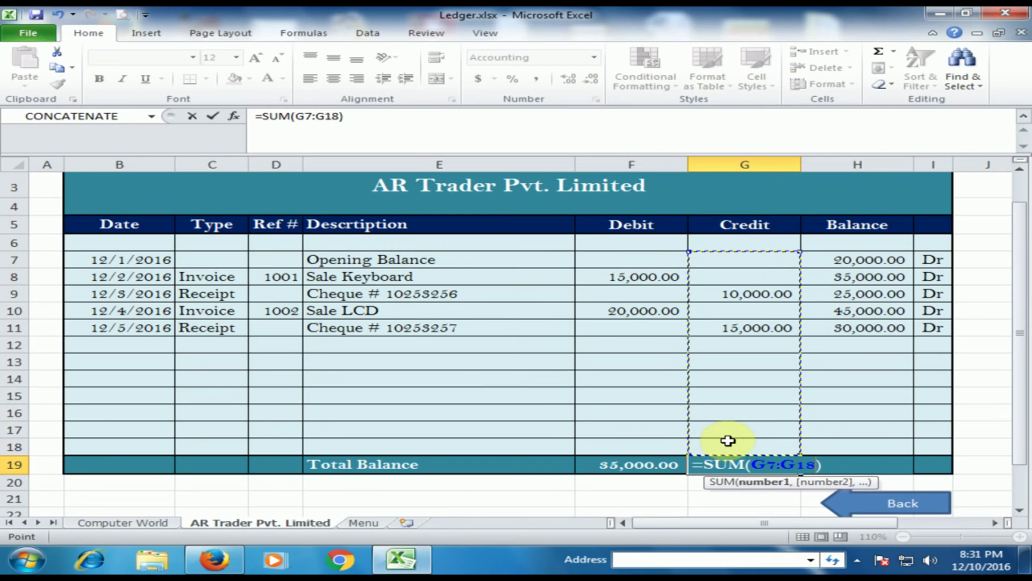
pyautogui.press('Return')
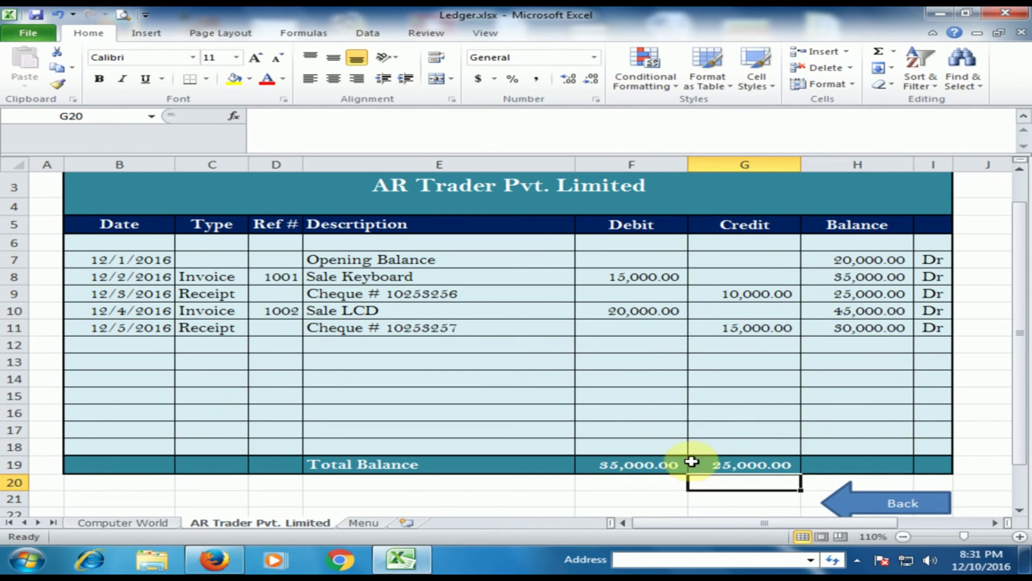
# Calculate the closing balance in H19 as opening balance plus total debit minus total credit with =H7+F19-G19, and reselect H19 for review.
pyautogui.click(868, 463)
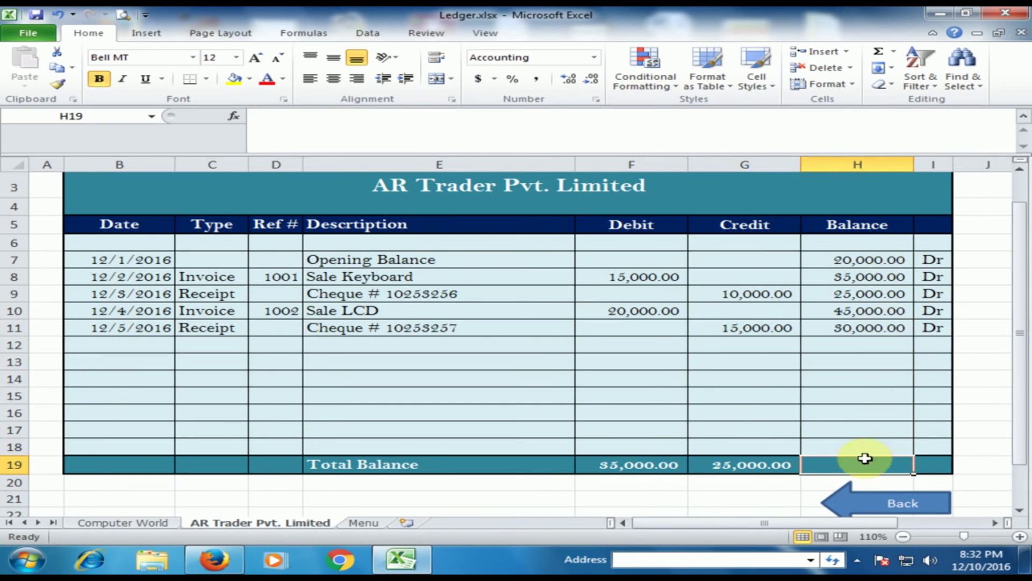
pyautogui.write('=')
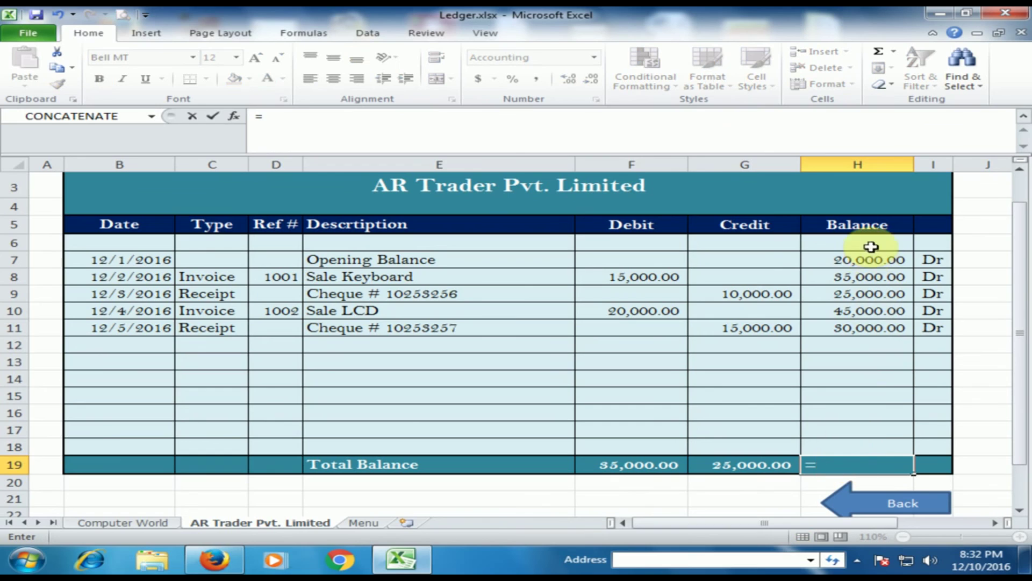
pyautogui.click(863, 260)
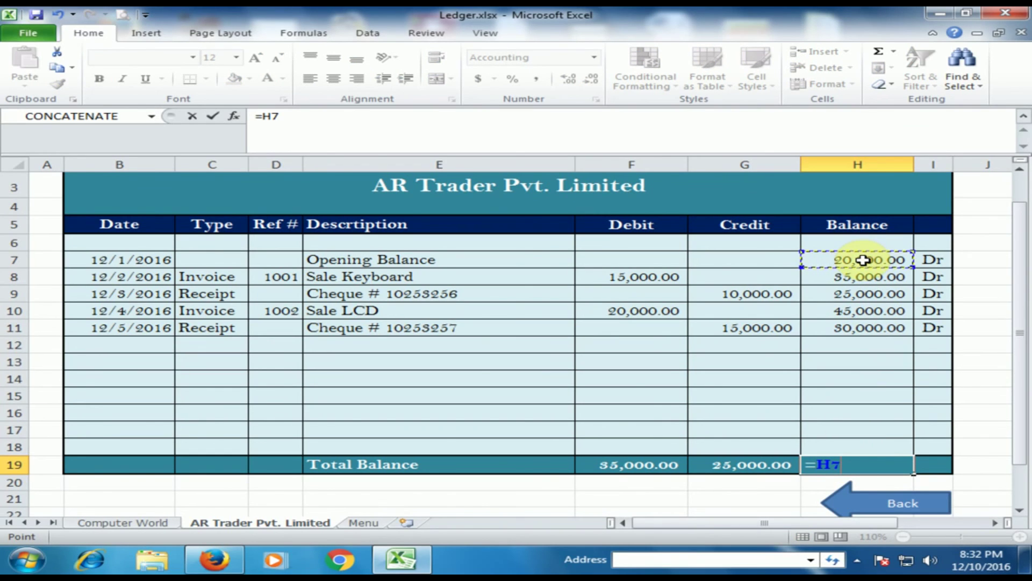
pyautogui.write('+')
pyautogui.click(640, 465)
pyautogui.write('-')
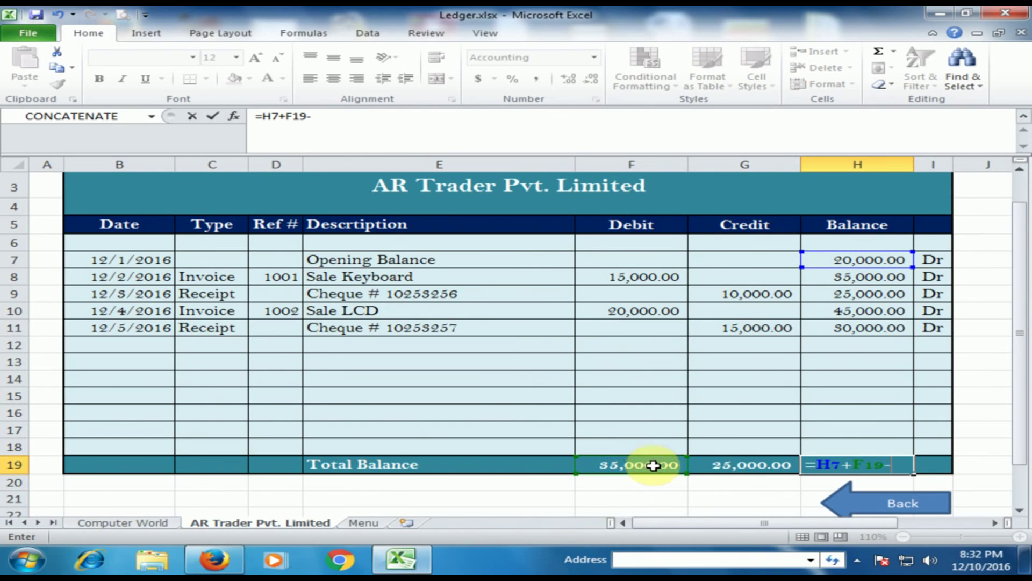
pyautogui.click(754, 466)
pyautogui.press('Return')
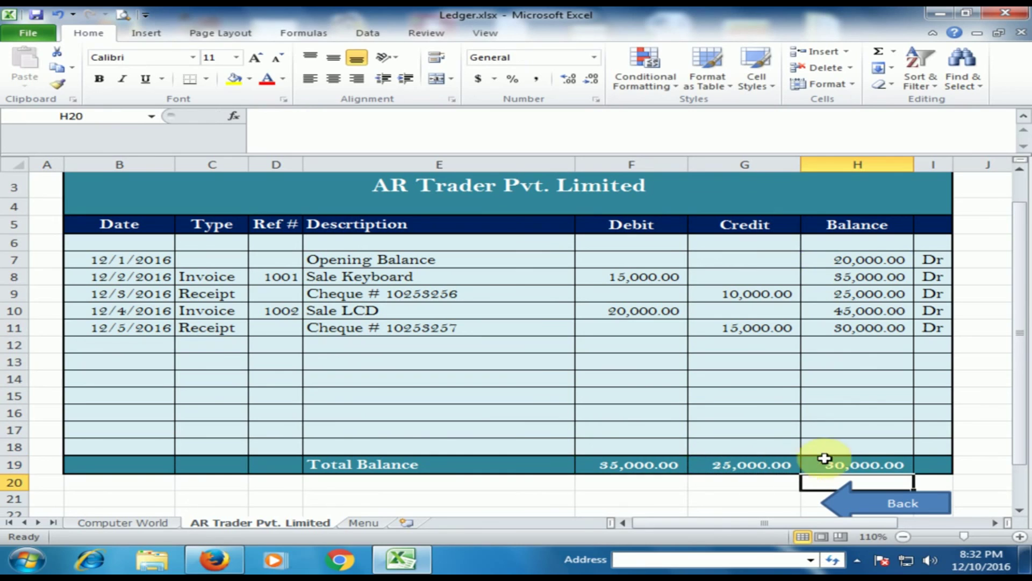
pyautogui.click(862, 464)
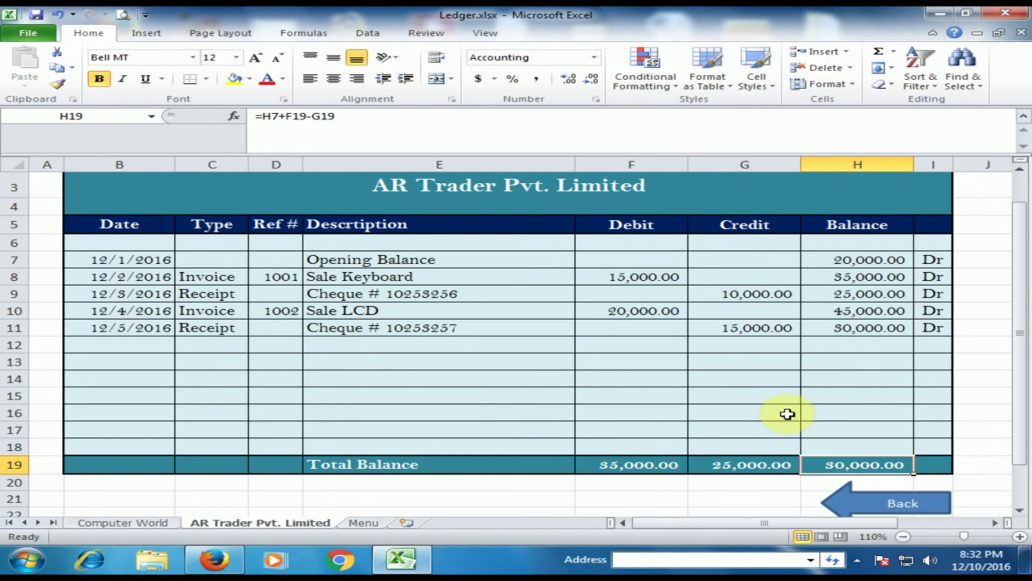
pyautogui.scroll(1, 683, 409)
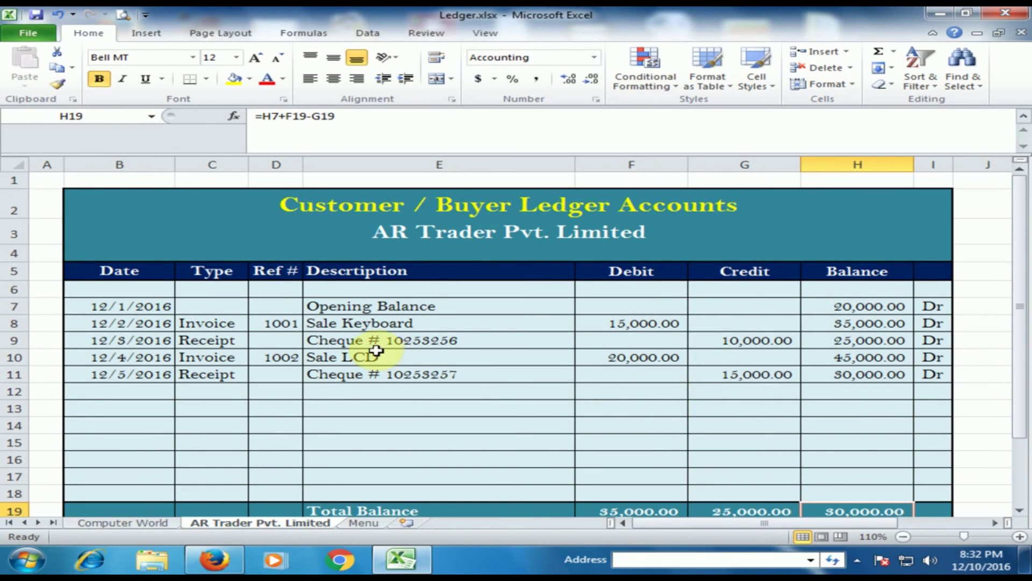